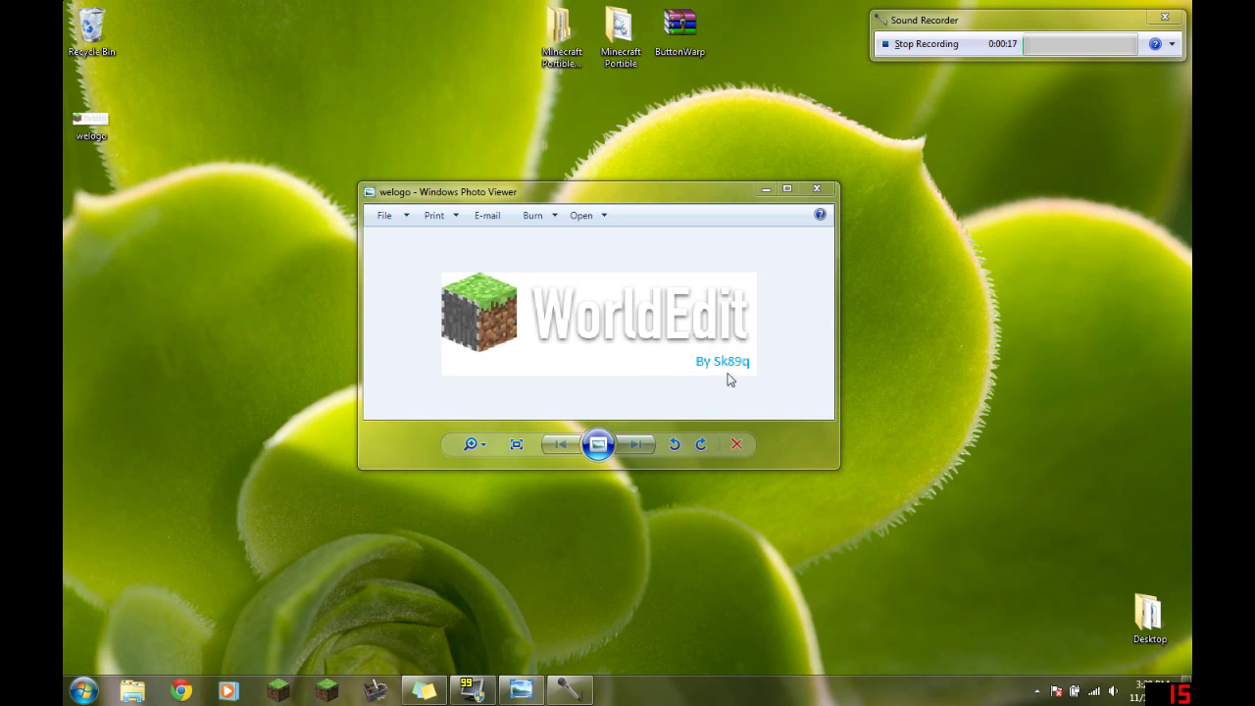
# Close the logo image and open the WorldEdit 4.7 thread on forums.bukkit.org in Chrome.
pyautogui.click(819, 190)
pyautogui.click(183, 689)
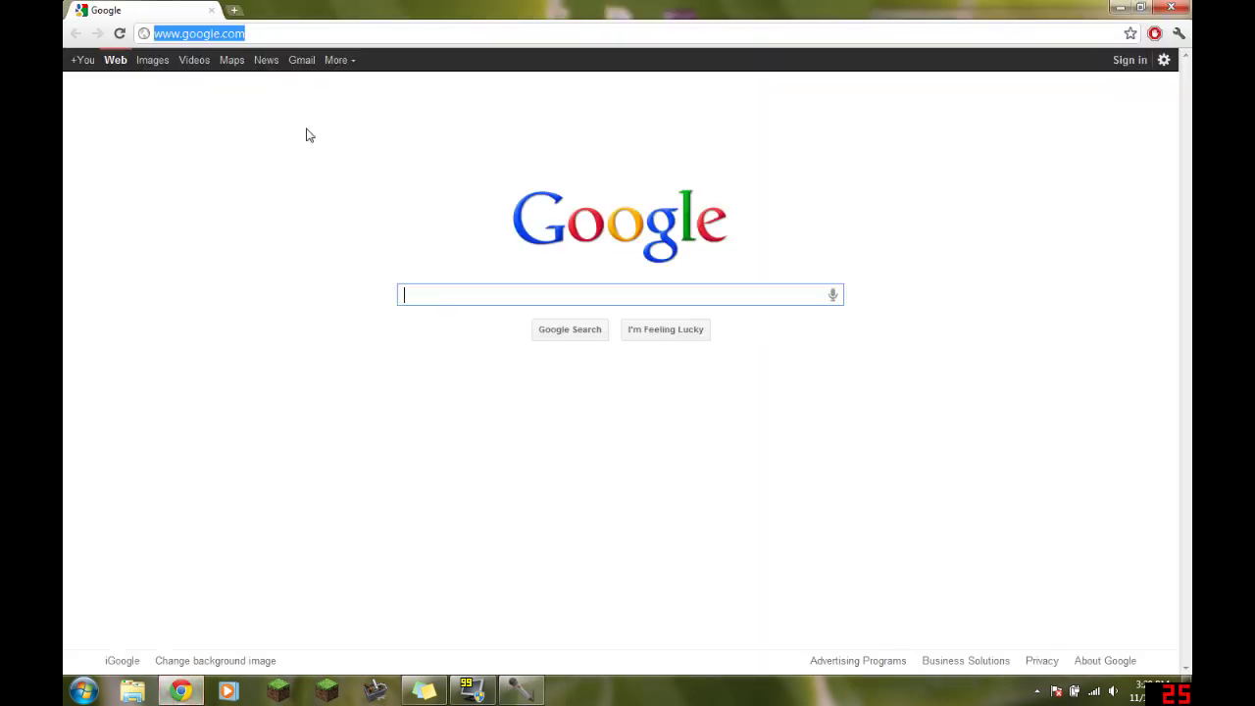
pyautogui.write('http://forums.bukkit.org/threads/edit-sec-admn-worldedit-4-7-world-editing-de-griefing-1337.62/')
pyautogui.press('Return')
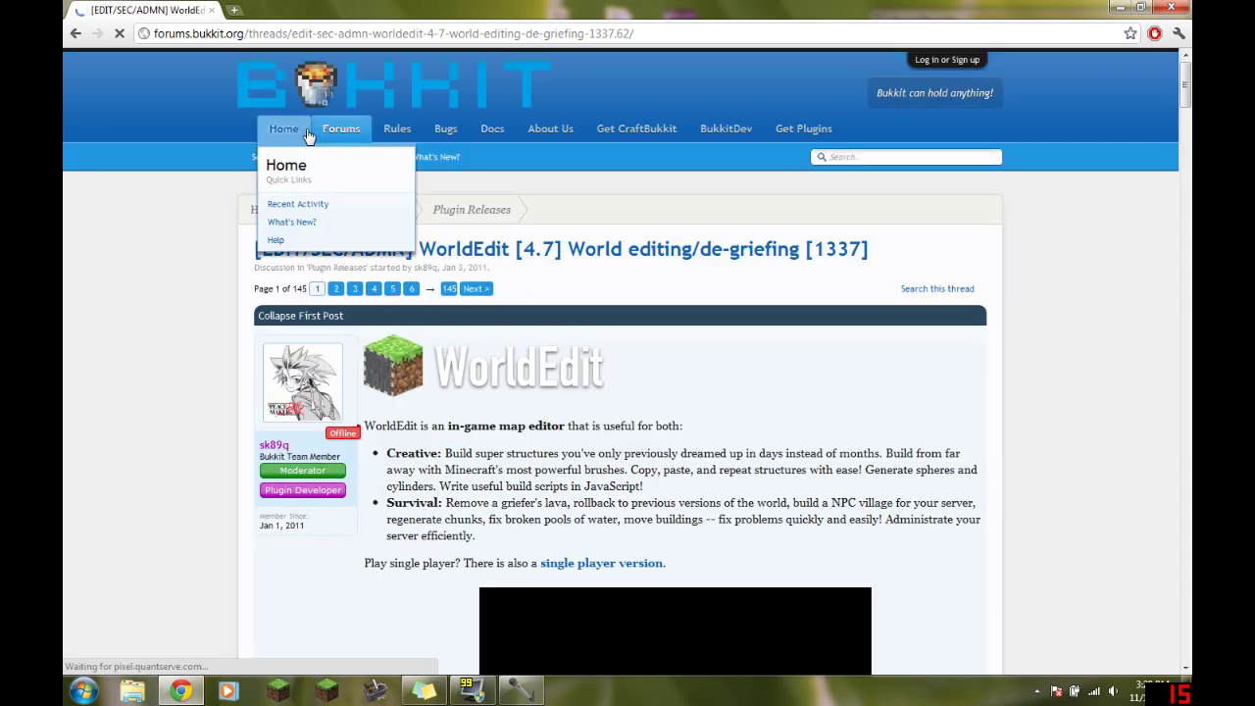
pyautogui.moveTo(165, 33); pyautogui.dragTo(252, 33)
pyautogui.click(189, 81)
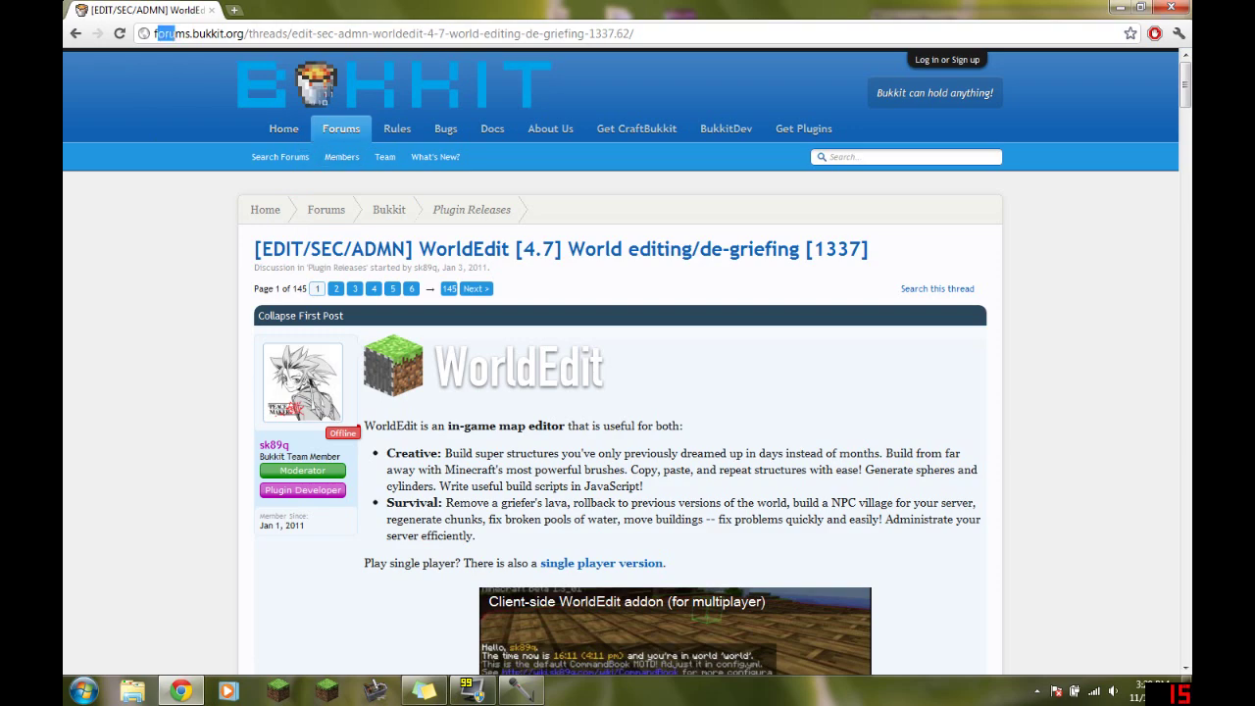
pyautogui.moveTo(174, 33); pyautogui.dragTo(291, 33)
# Find the WorldEdit 4.7 download link in the forum thread and open its BukkitDev project page.
pyautogui.scroll(-2, 537, 382)
pyautogui.scroll(-2, 510, 404)
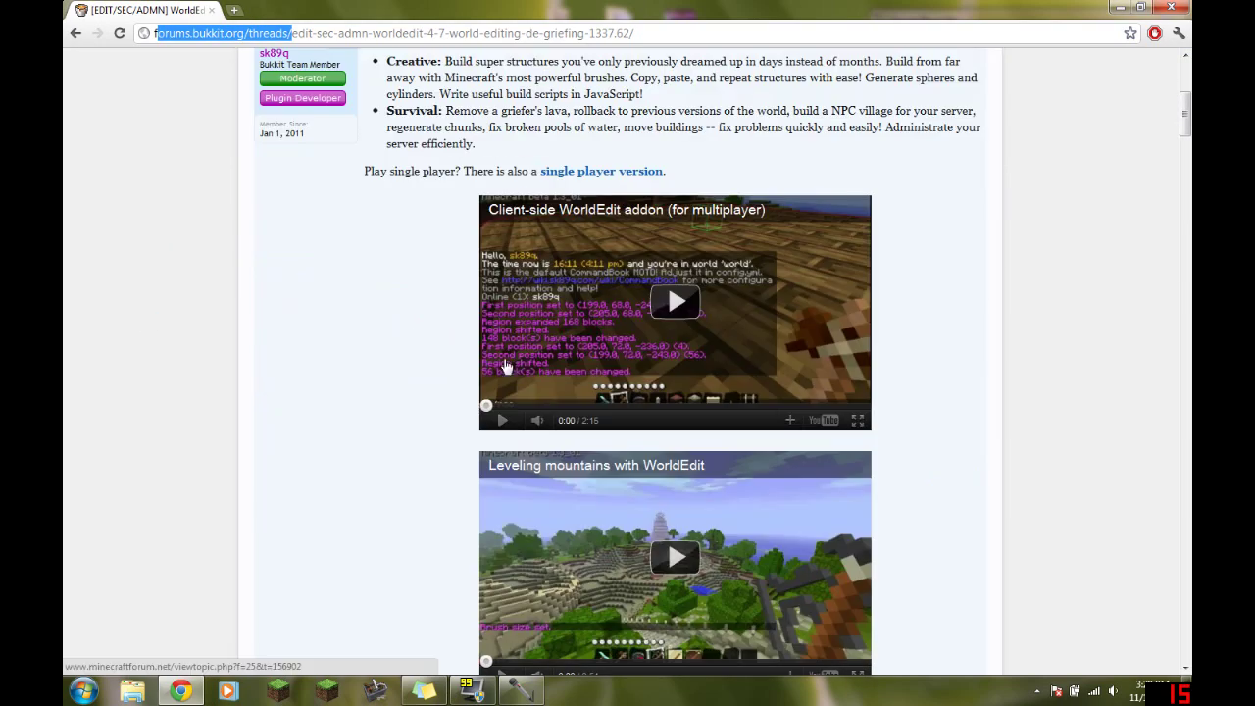
pyautogui.scroll(-5, 410, 327)
pyautogui.scroll(6, 393, 325)
pyautogui.scroll(-6, 392, 324)
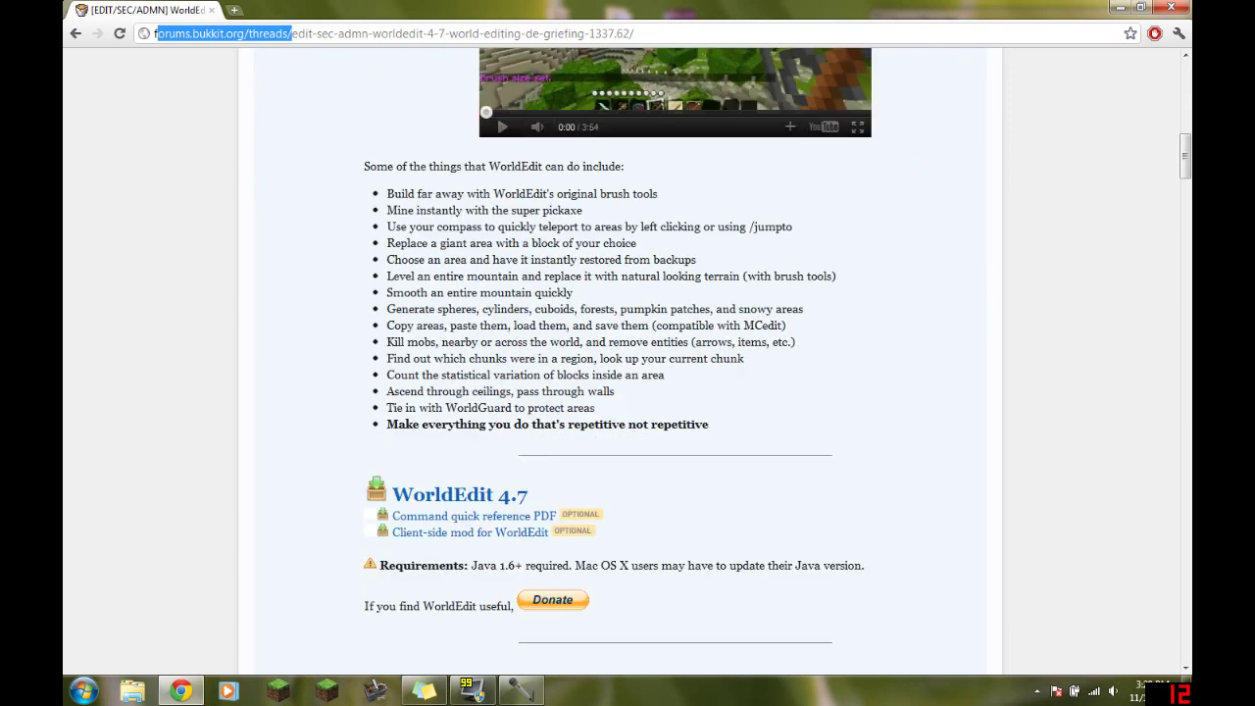
pyautogui.scroll(-1, 446, 422)
pyautogui.click(446, 422)
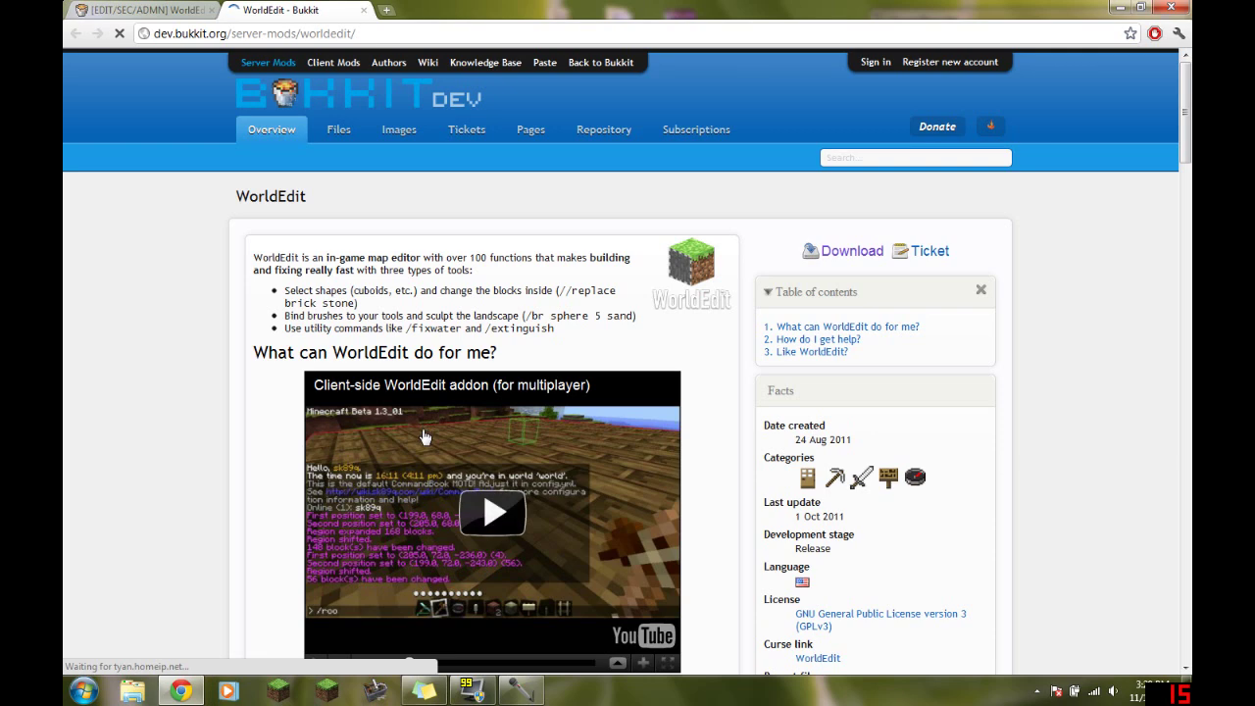
pyautogui.scroll(-3, 425, 437)
pyautogui.scroll(3, 720, 291)
pyautogui.click(154, 6)
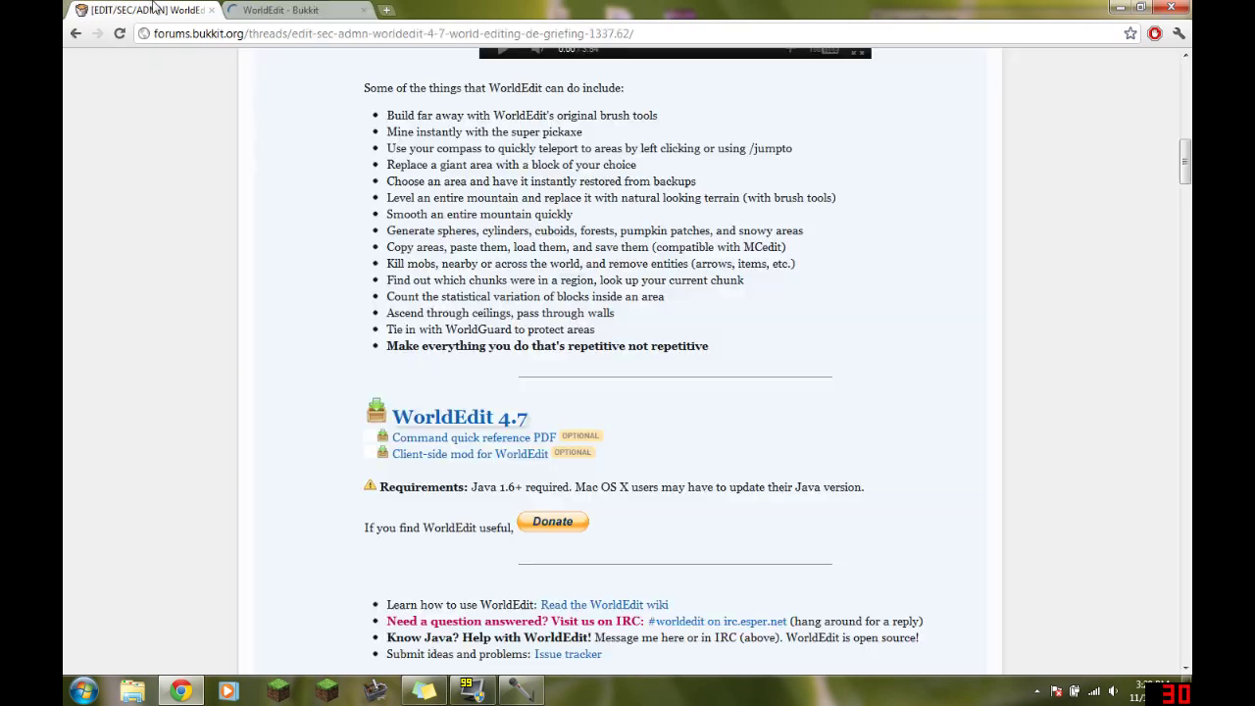
pyautogui.click(336, 6)
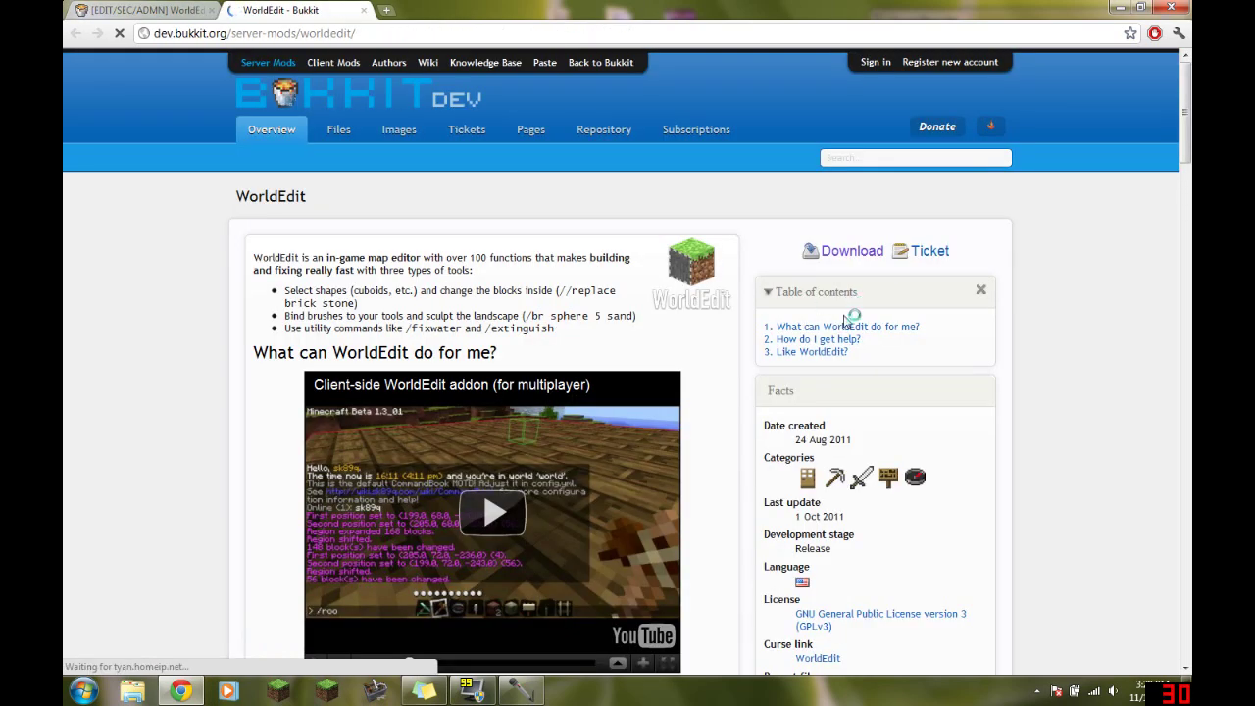
# Download worldedit-4.7.zip from the WorldEdit 4.7 file page on BukkitDev.
pyautogui.click(833, 252)
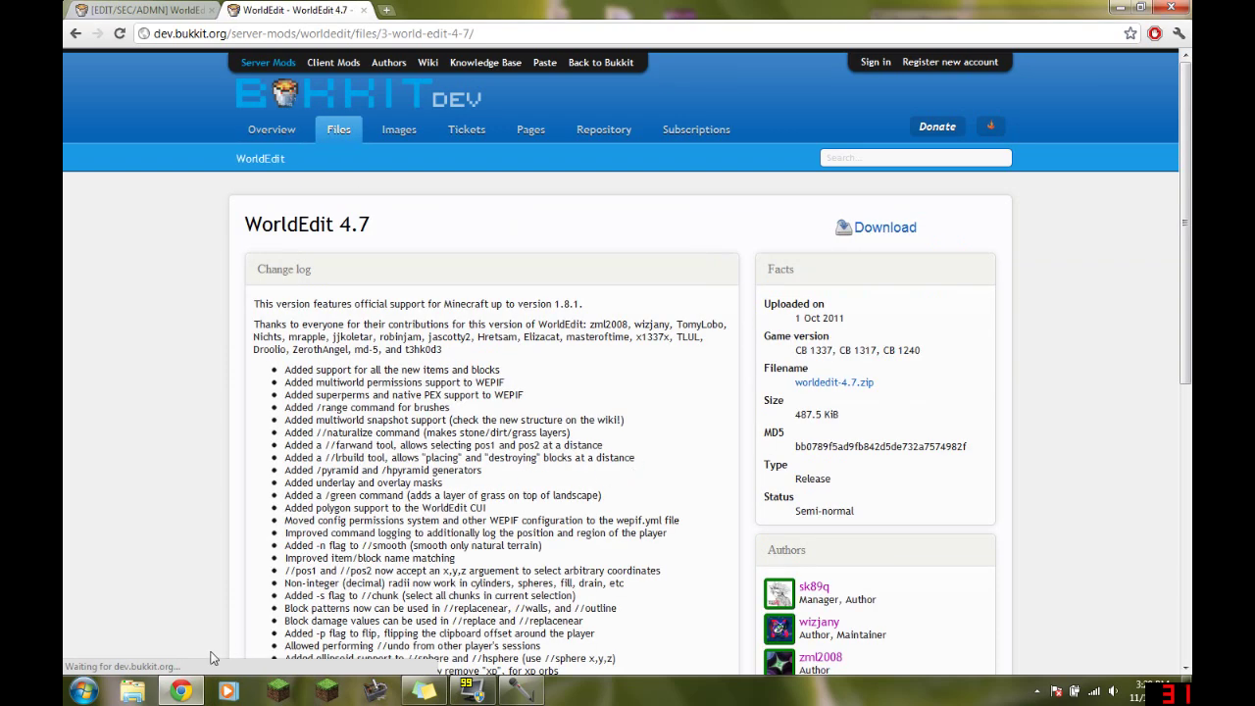
pyautogui.scroll(-2, 205, 577)
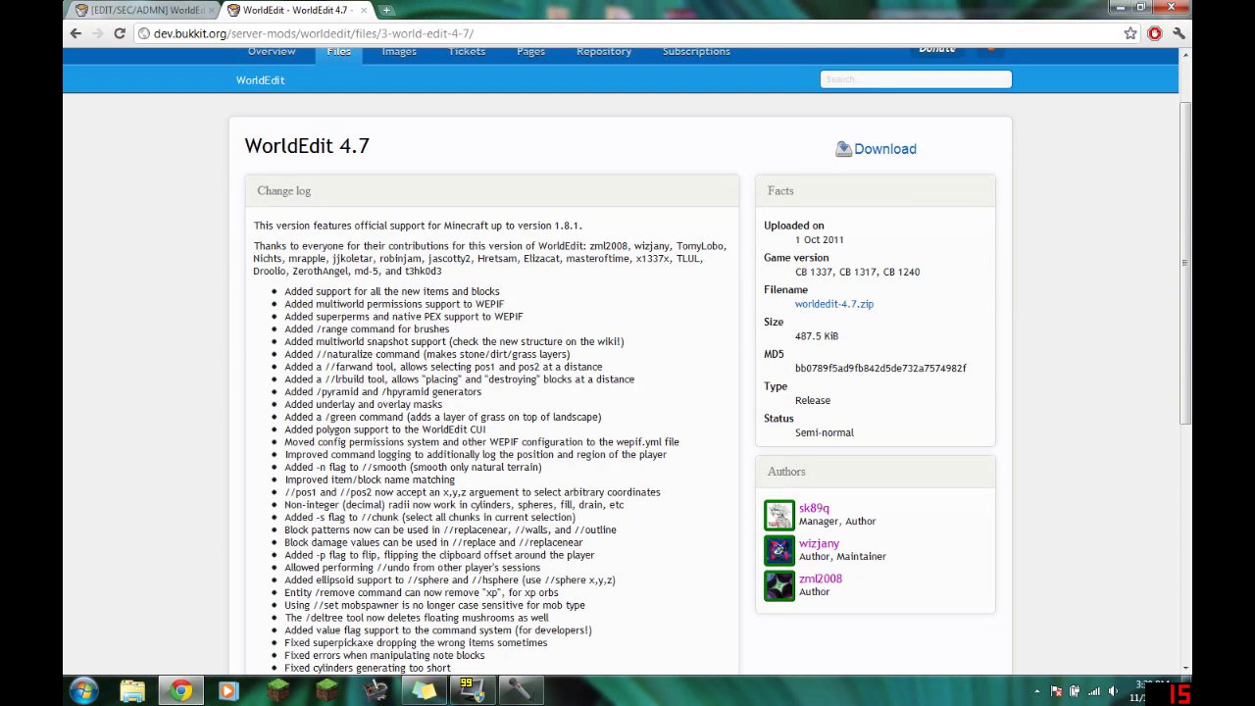
pyautogui.click(877, 151)
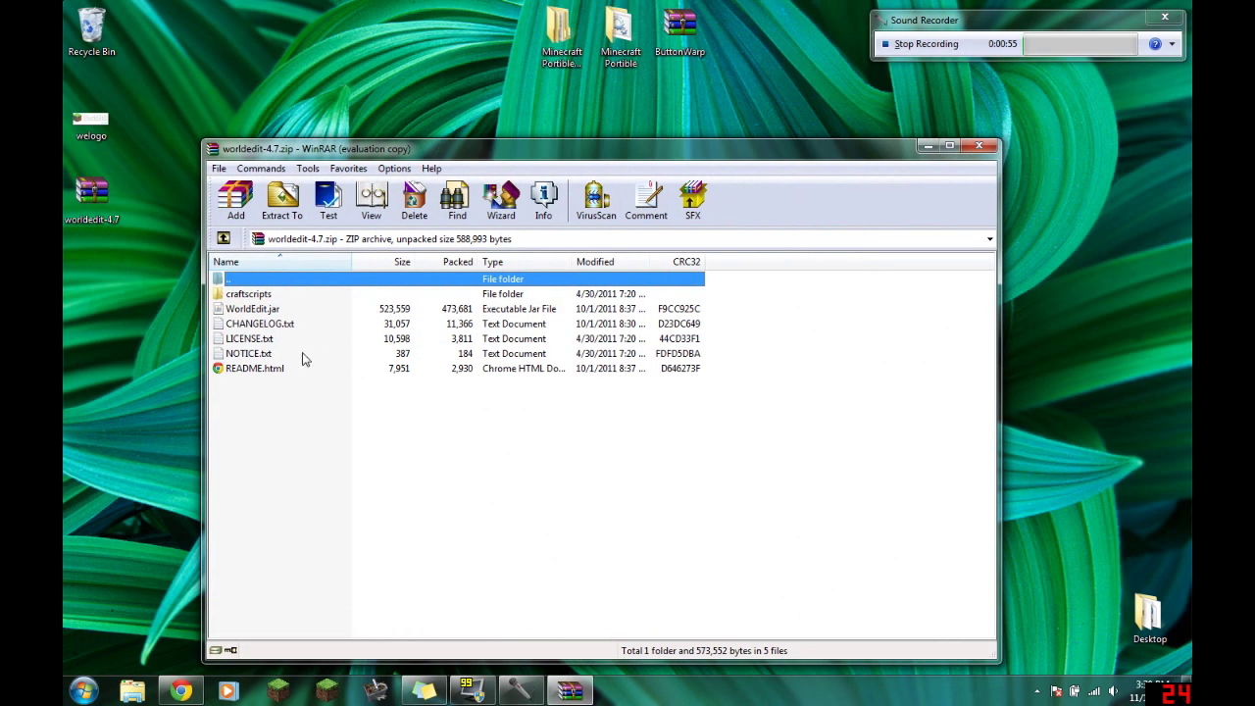
# Dismiss the WinRAR purchase reminder and look through the craftscripts folder in worldedit-4.7.zip.
pyautogui.click(277, 311)
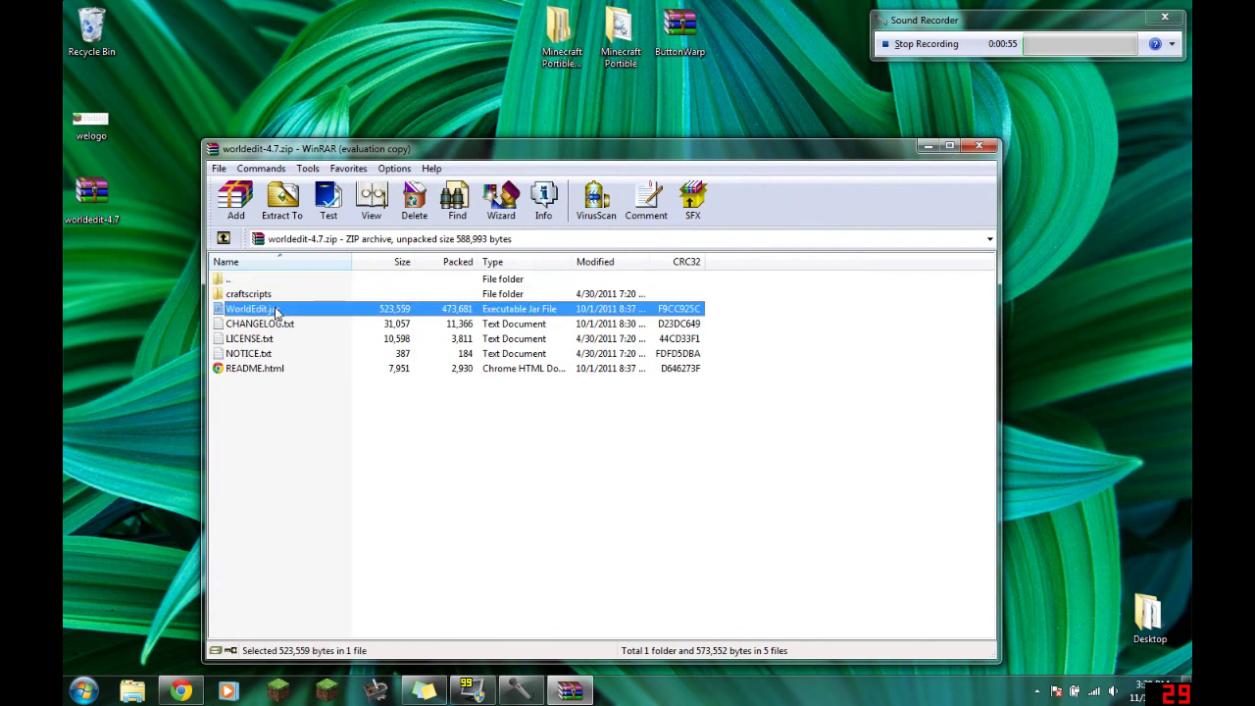
pyautogui.click(700, 414)
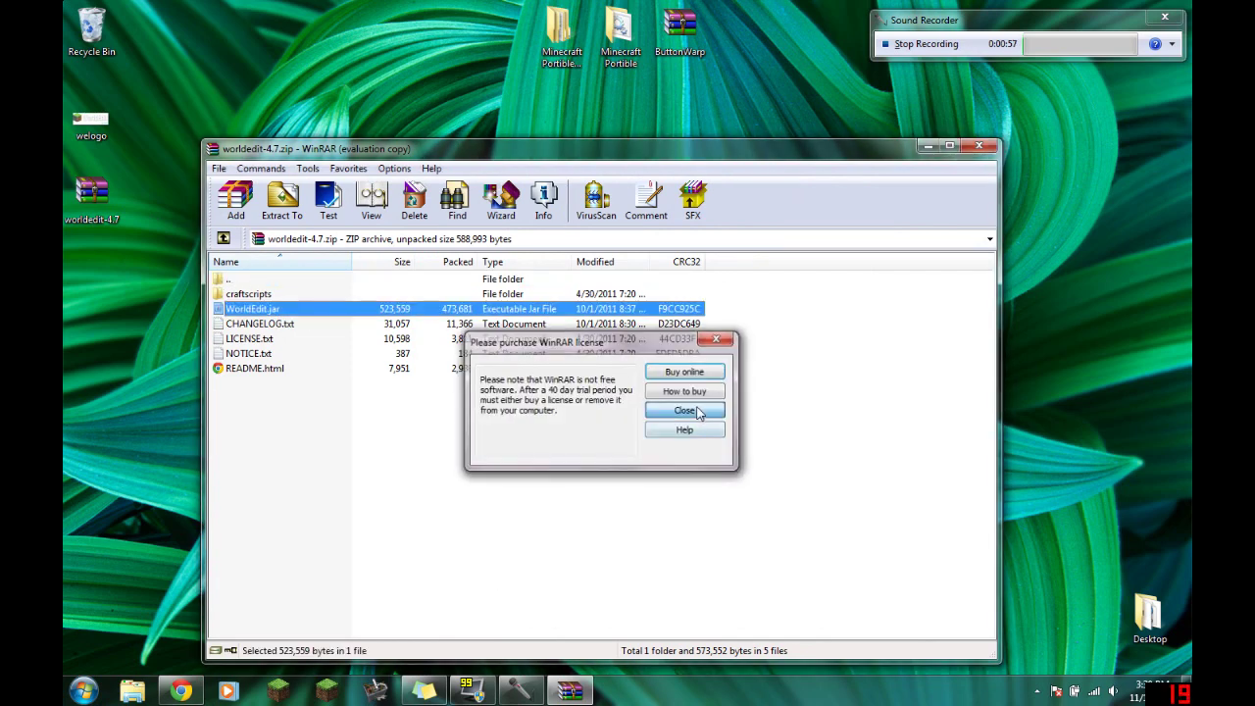
pyautogui.doubleClick(270, 294)
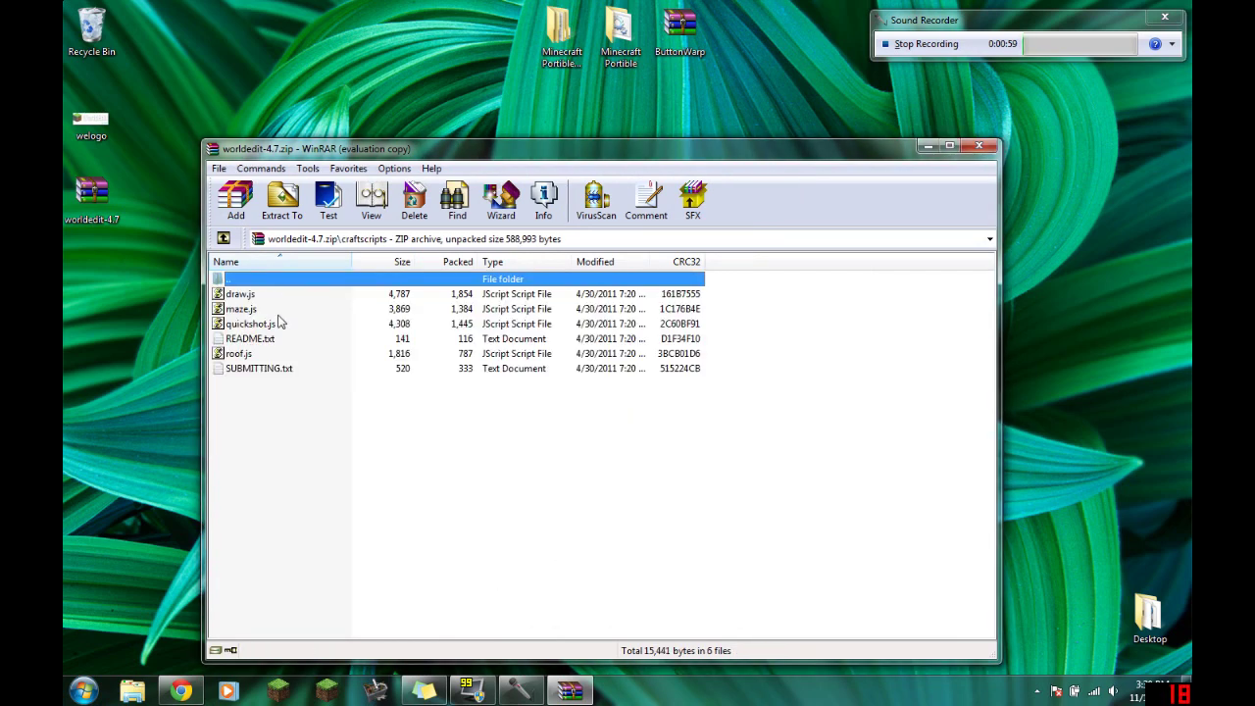
pyautogui.click(229, 237)
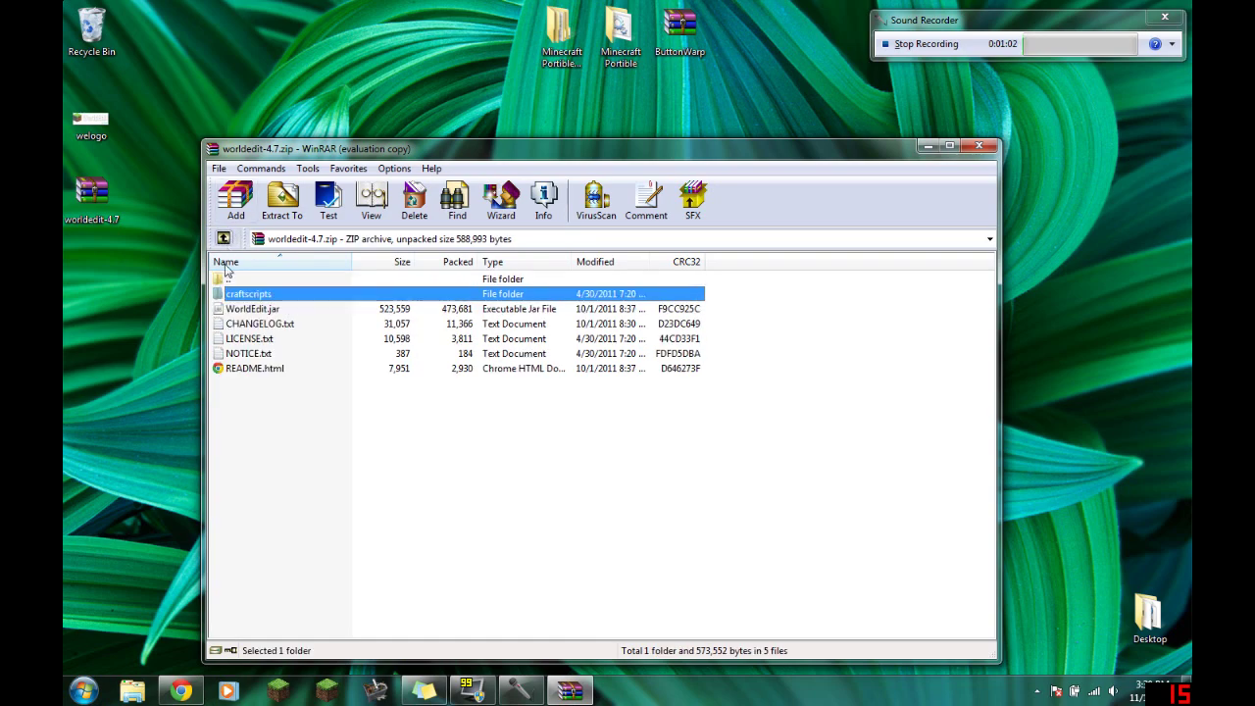
# Open the Windows CraftBukkit Setup folder on the desktop and rename its plugins folder to "plugins old".
pyautogui.moveTo(581, 147); pyautogui.dragTo(580, 367)
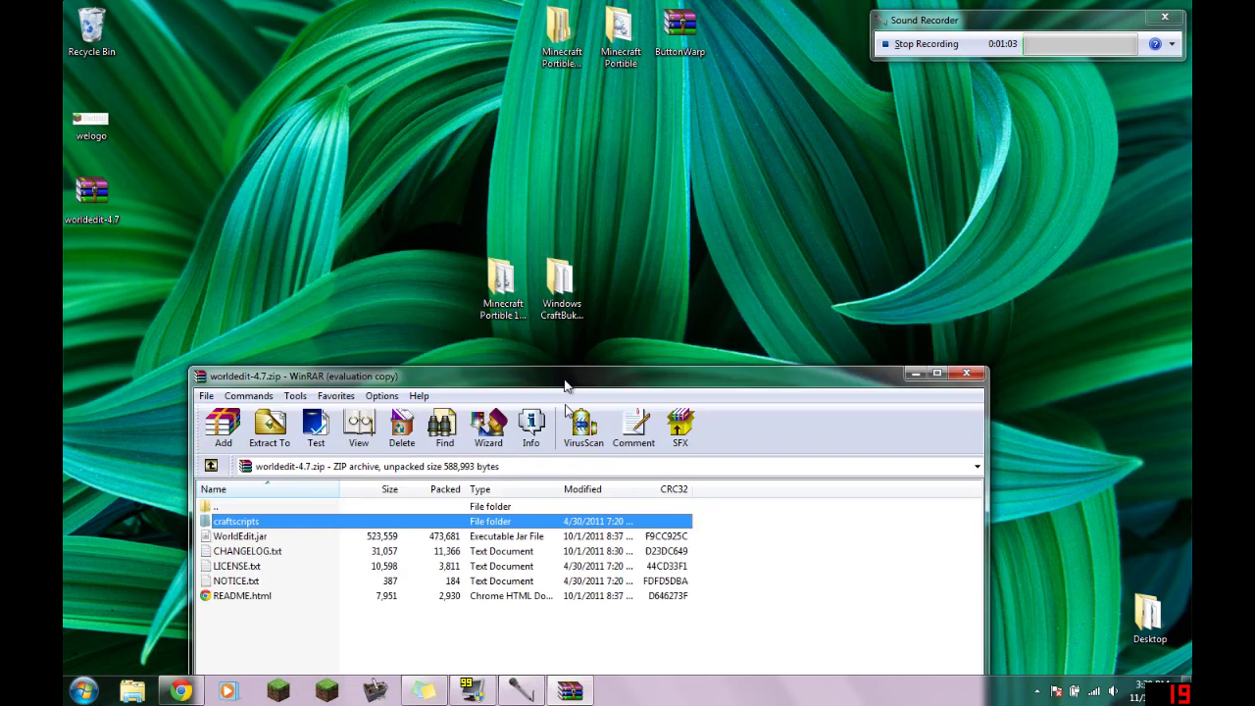
pyautogui.doubleClick(575, 302)
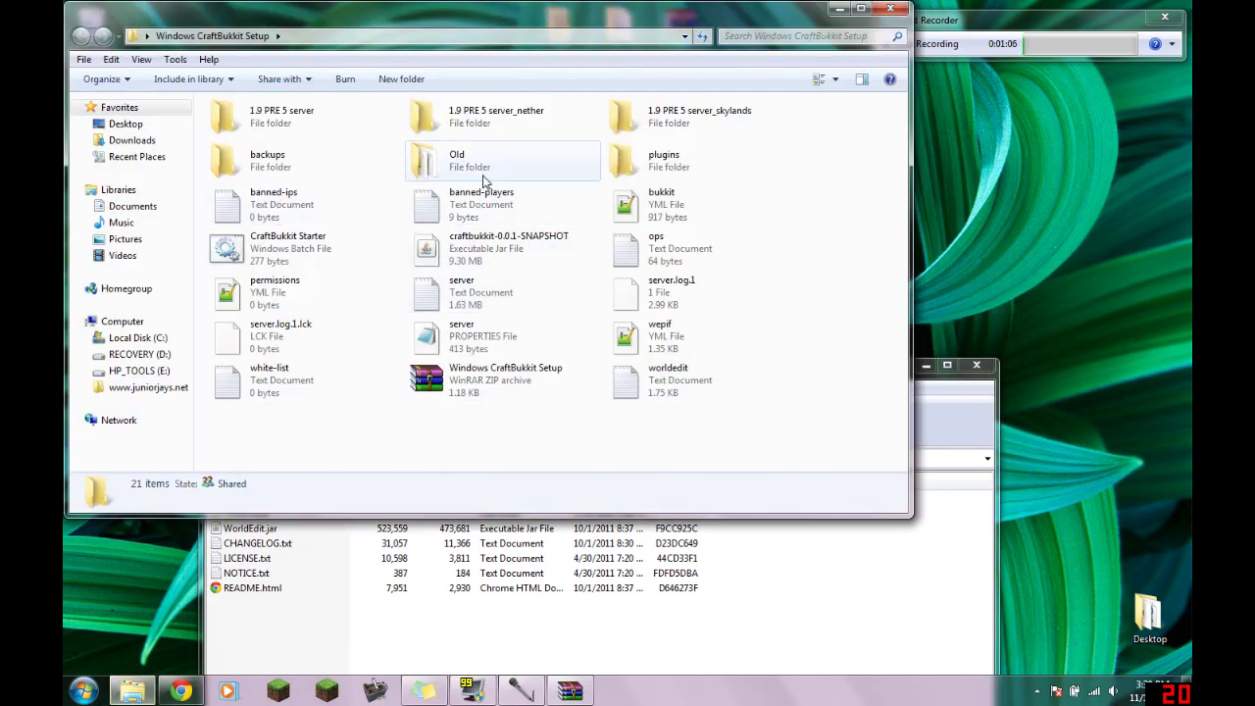
pyautogui.click(661, 173)
pyautogui.click(702, 390)
pyautogui.click(695, 163)
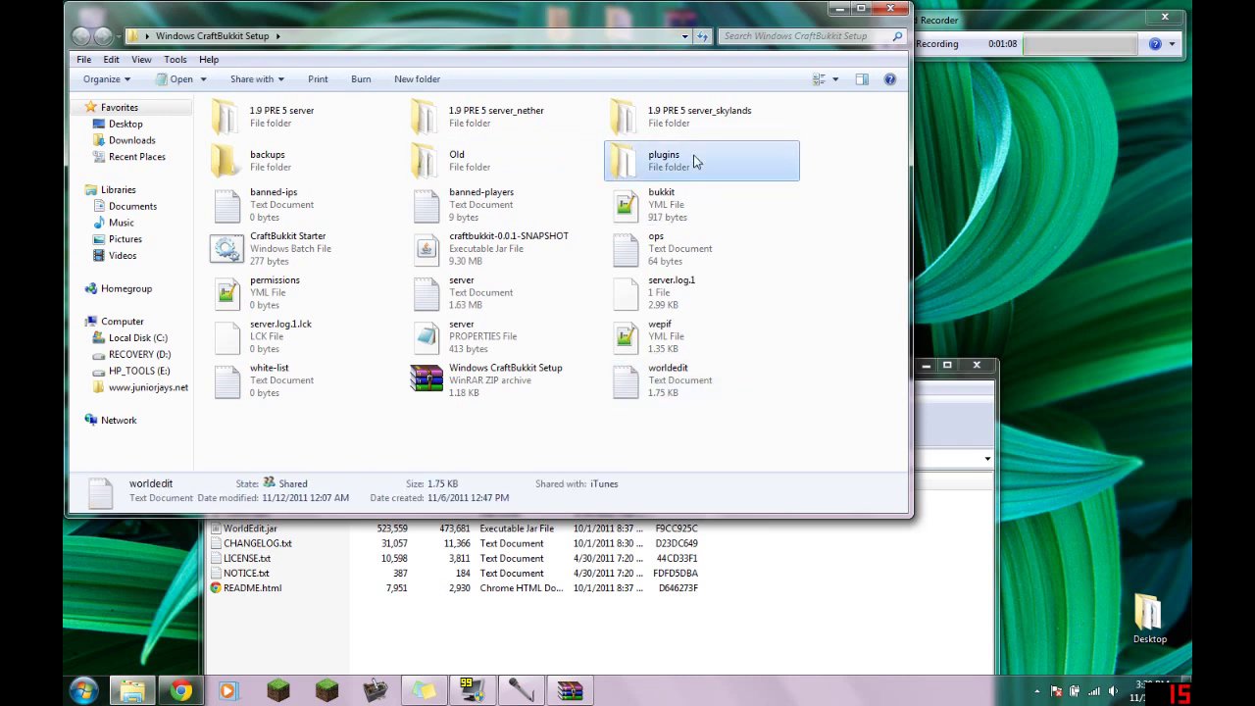
pyautogui.rightClick(695, 161)
pyautogui.click(770, 458)
pyautogui.click(684, 155)
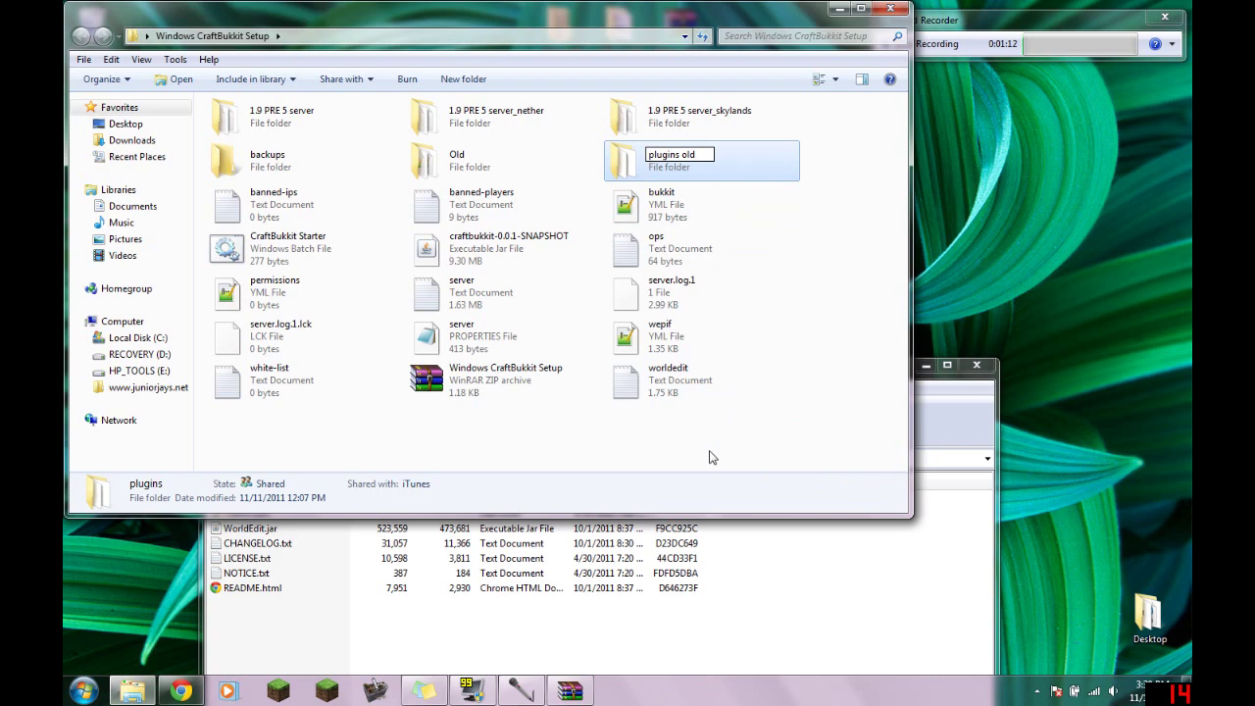
pyautogui.click(712, 460)
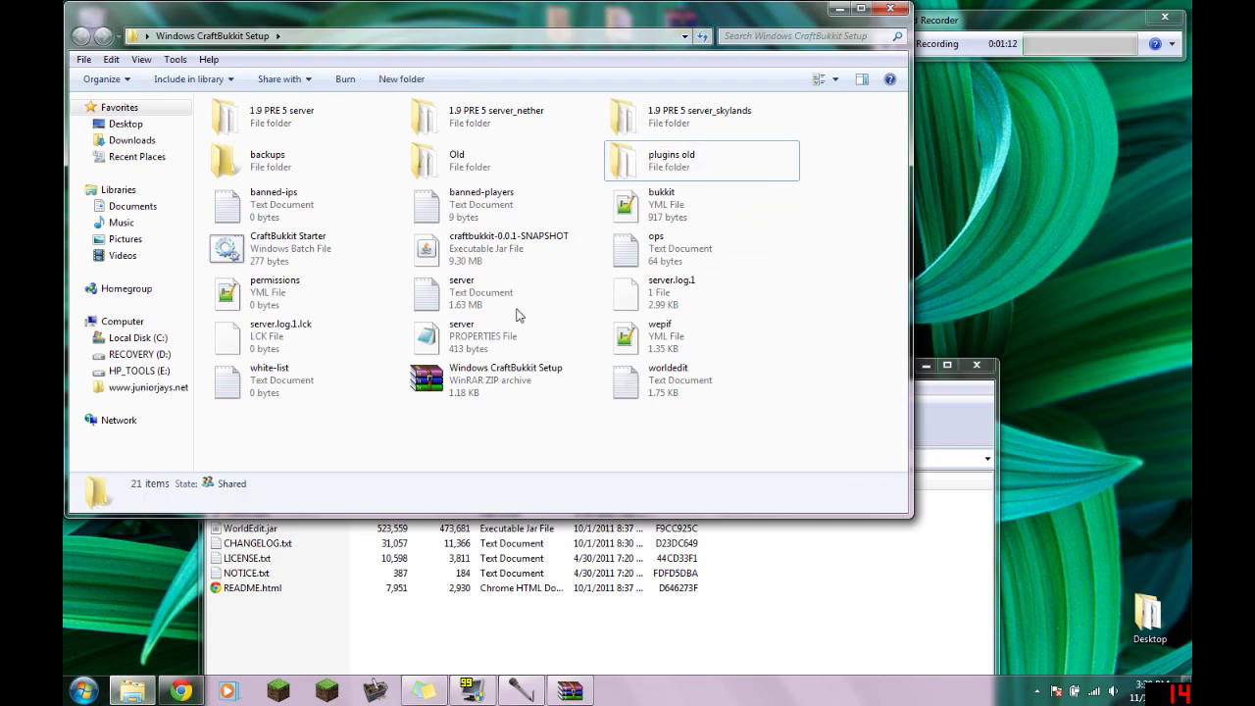
# Run CraftBukkit Starter to generate a new plugins folder, close the server console and open that folder.
pyautogui.doubleClick(294, 257)
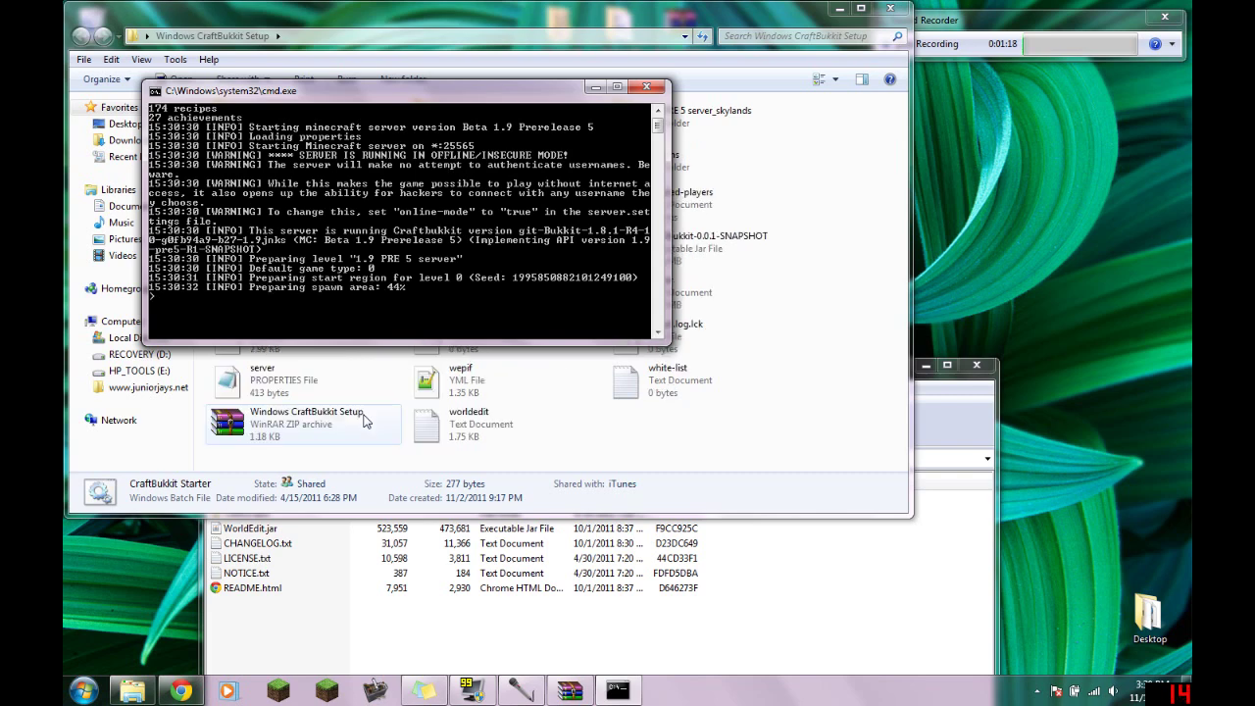
pyautogui.click(655, 91)
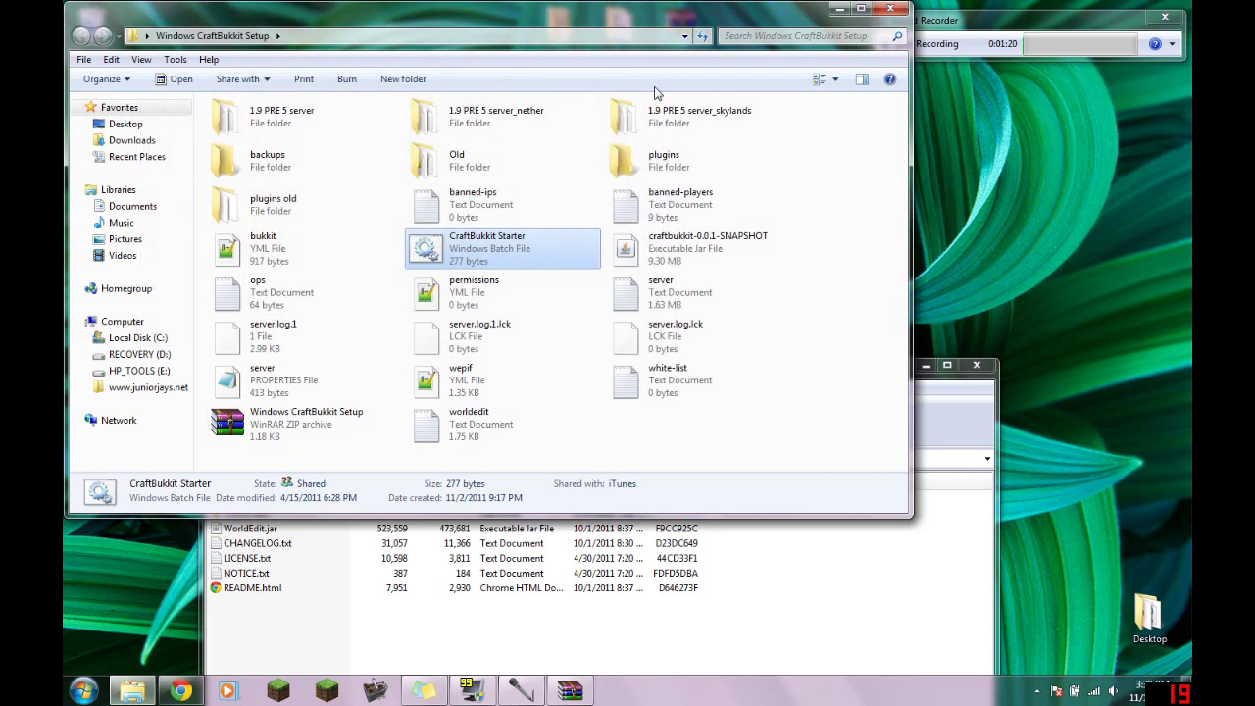
pyautogui.doubleClick(636, 162)
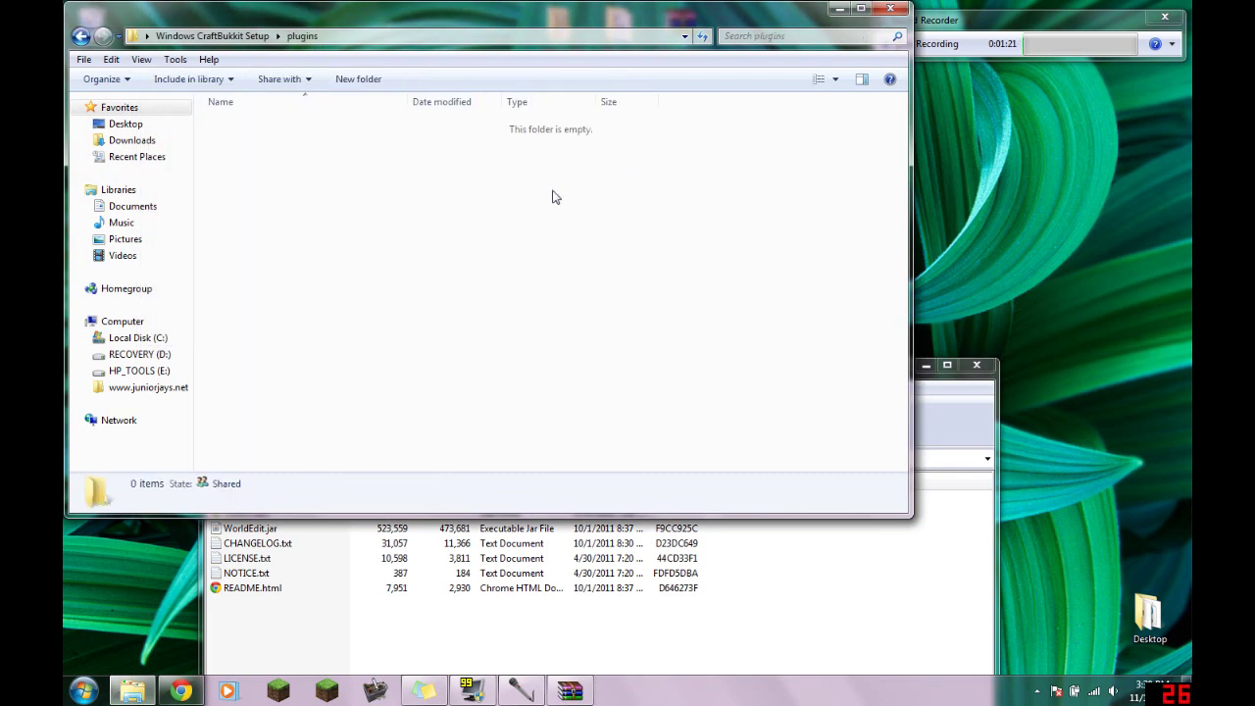
# Extract the entire contents of worldedit-4.7.zip into the empty plugins folder.
pyautogui.click(444, 625)
pyautogui.click(301, 520)
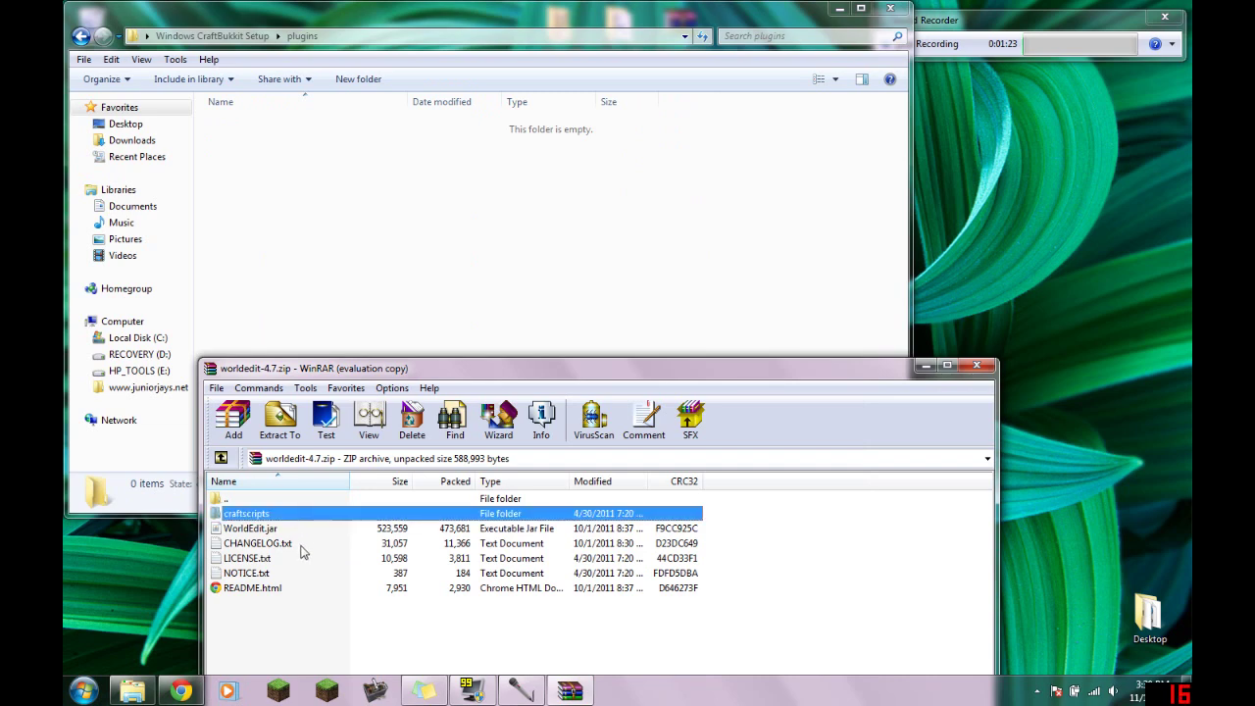
pyautogui.hotkey('ctrl', 'a')
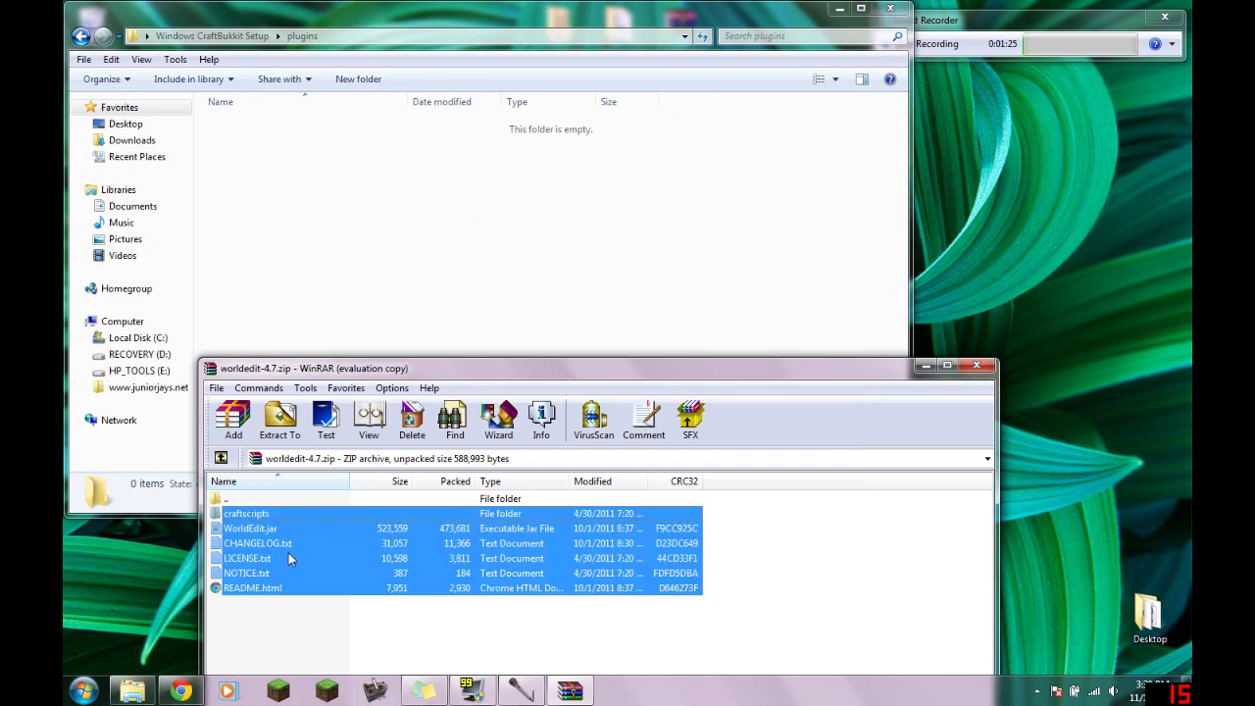
pyautogui.moveTo(367, 298); pyautogui.dragTo(369, 299)
pyautogui.click(476, 249)
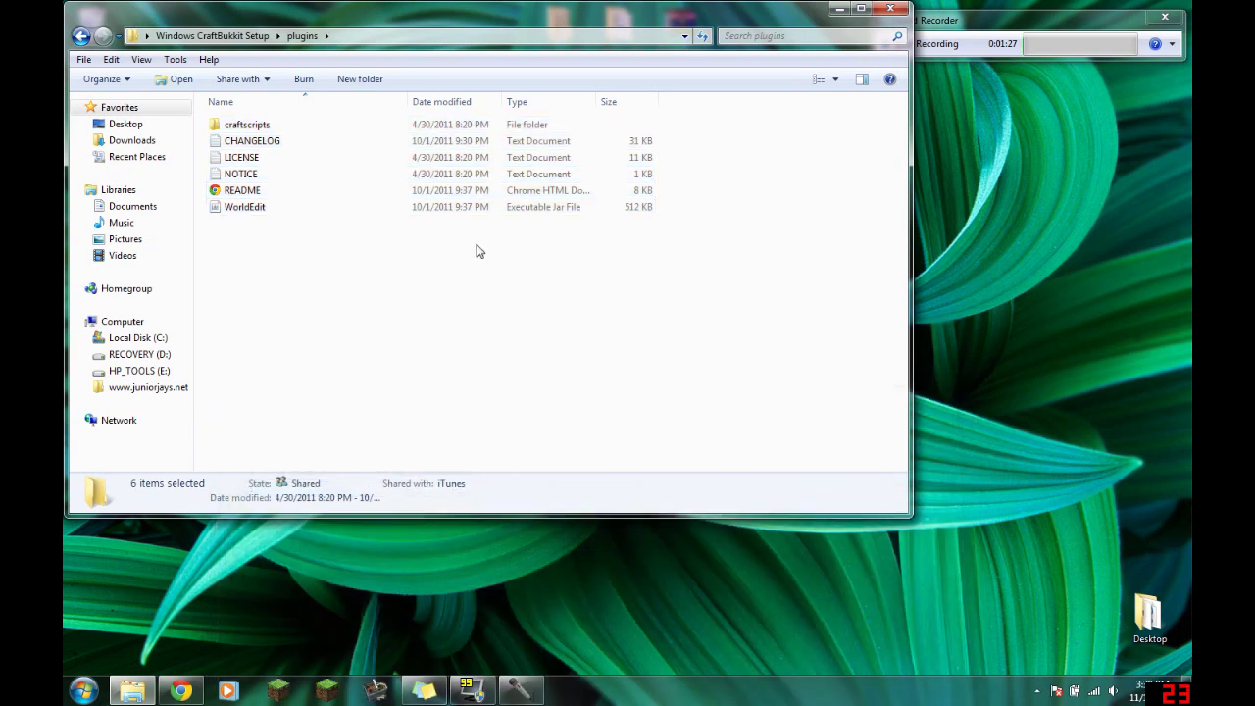
pyautogui.click(299, 128)
pyautogui.click(260, 206)
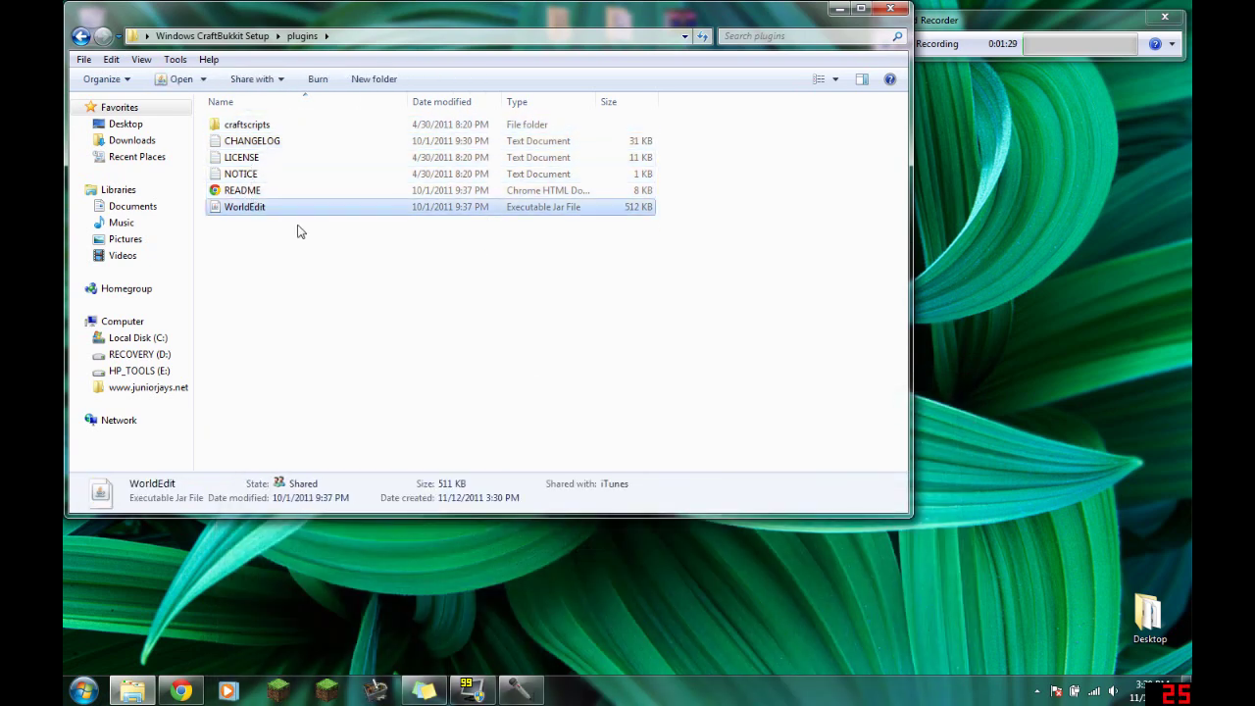
pyautogui.click(519, 266)
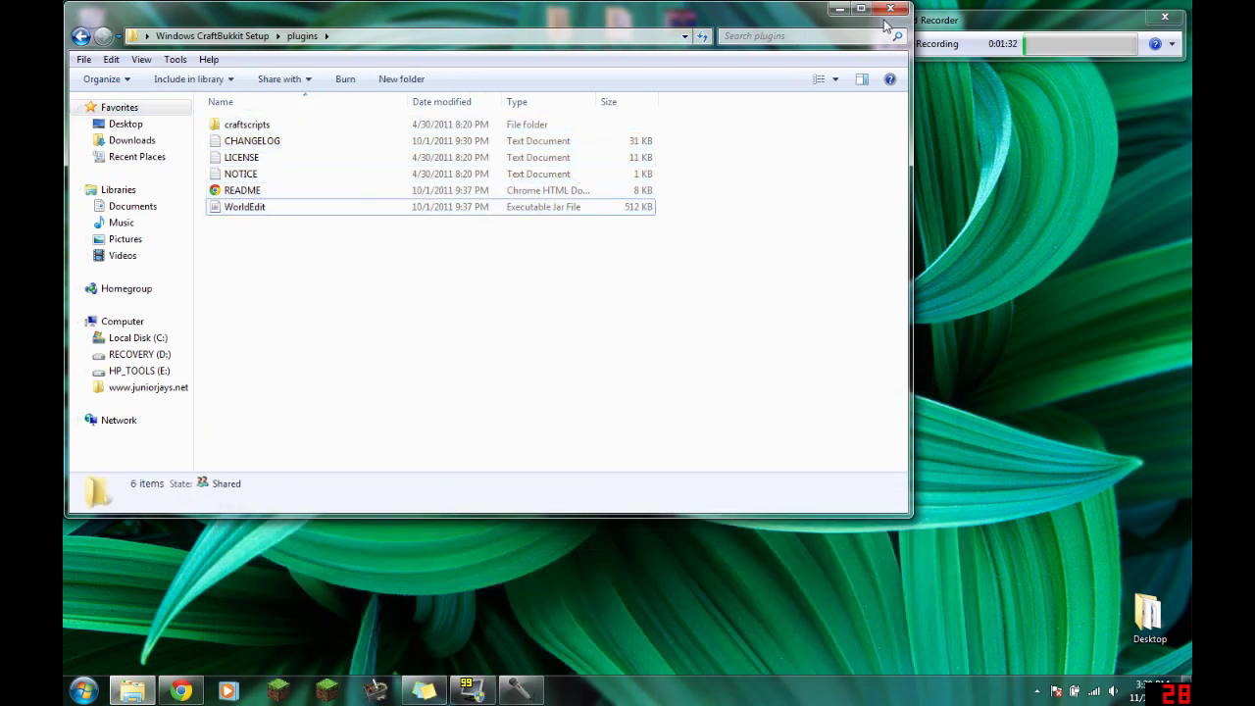
# Start the server with CraftBukkit Starter from the setup folder and minimize the console and folder windows.
pyautogui.click(80, 37)
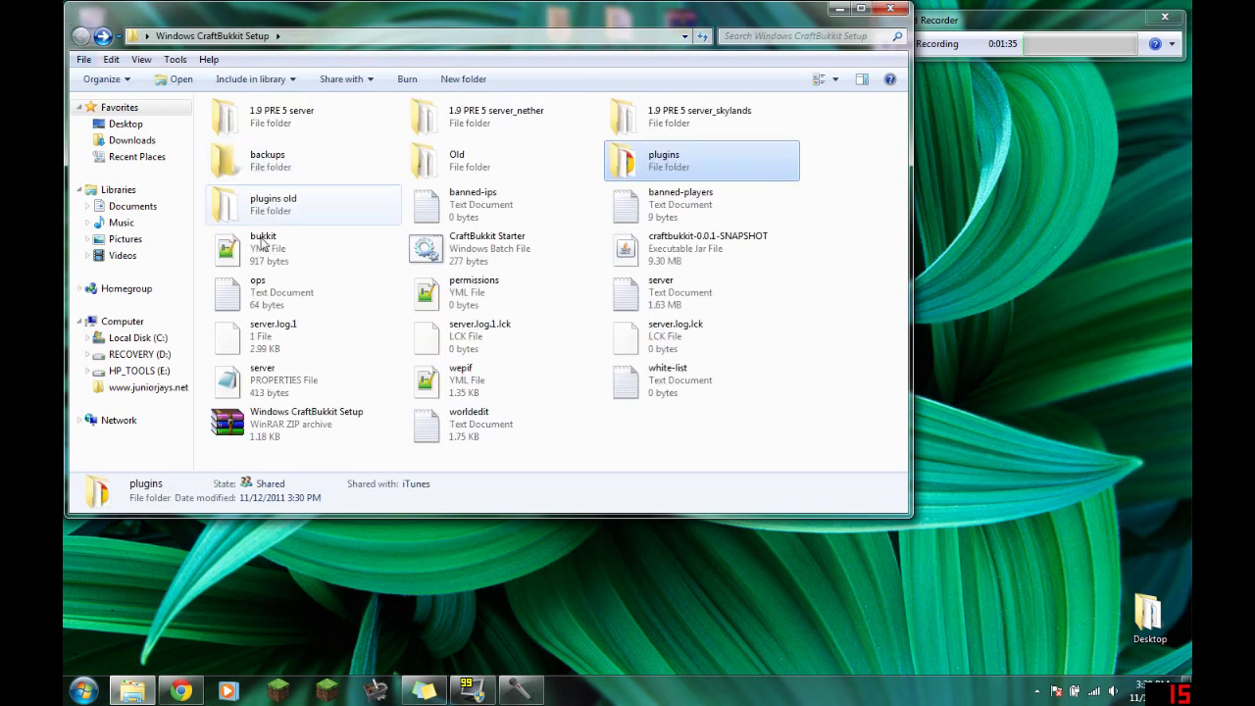
pyautogui.doubleClick(460, 243)
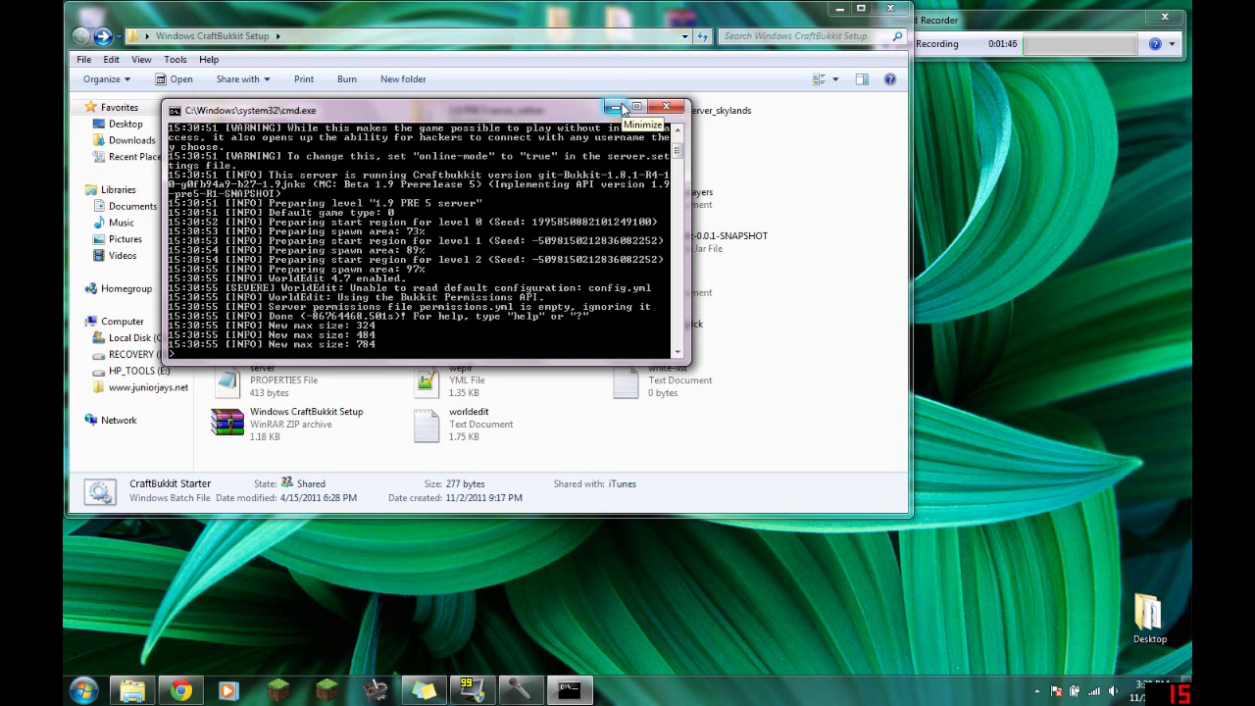
pyautogui.click(616, 107)
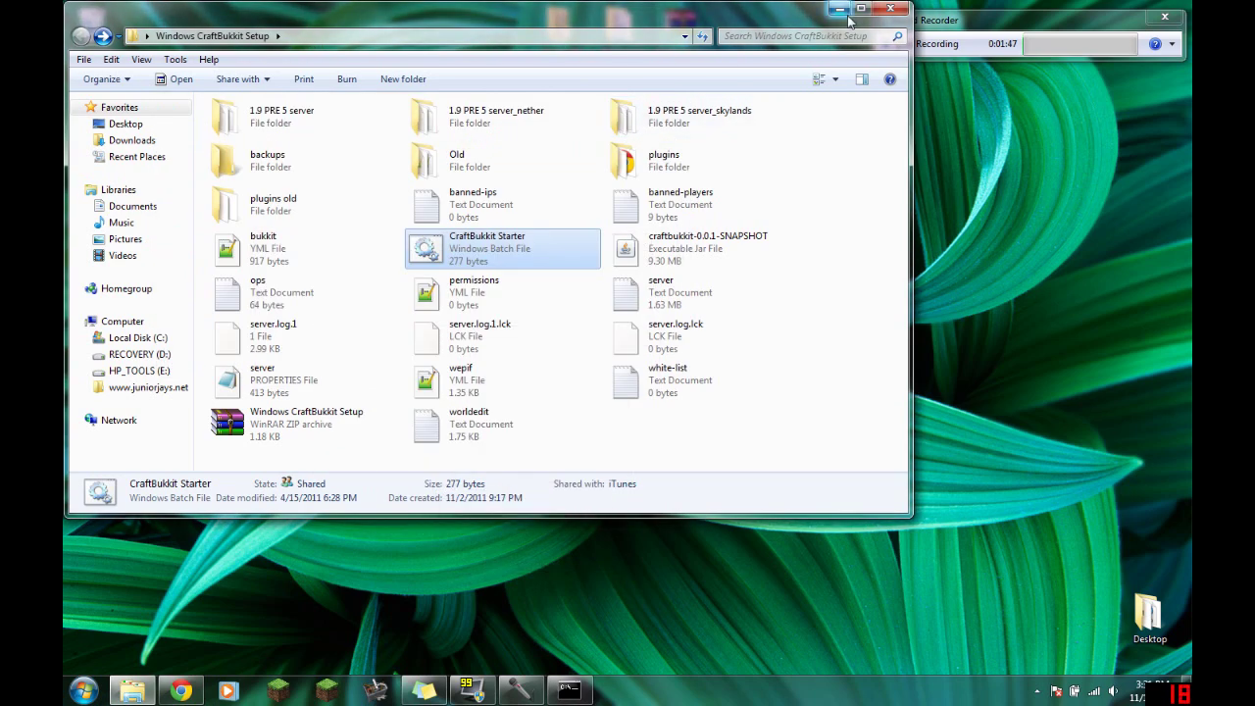
pyautogui.click(839, 9)
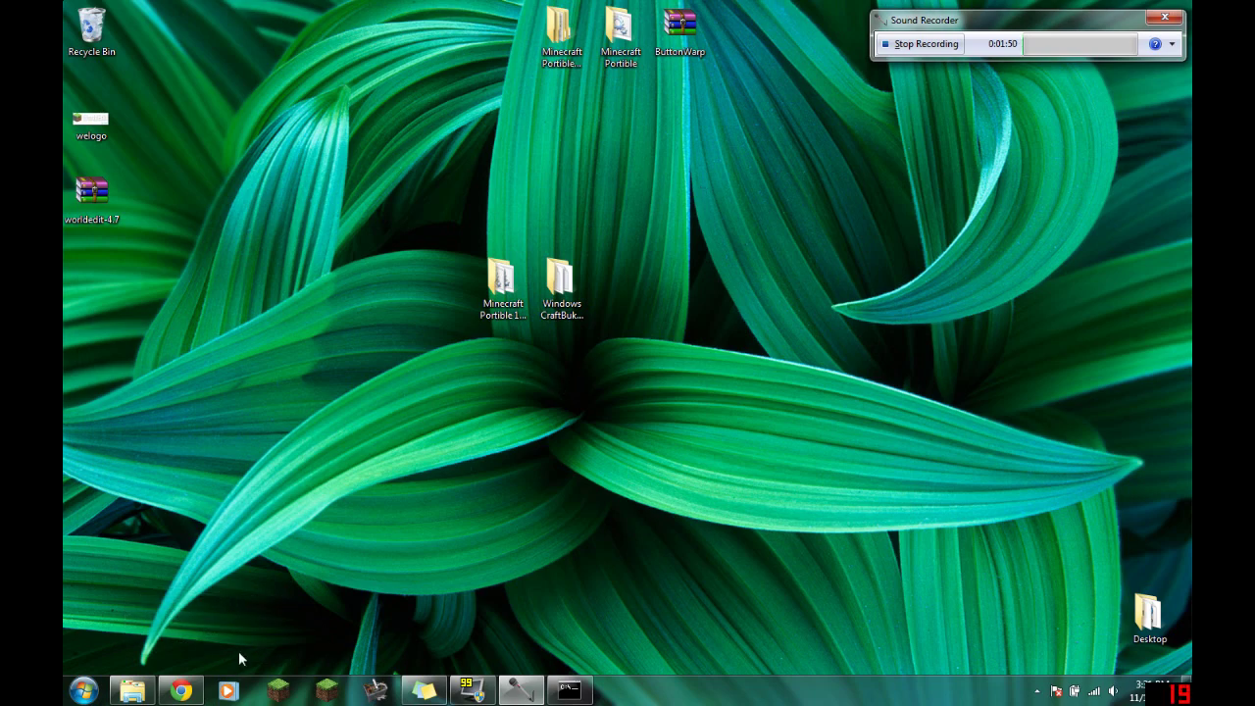
# Open the Minecraft Portible 1.9 PRE 5 folder on the desktop and launch Minecraft with its run batch file.
pyautogui.doubleClick(501, 282)
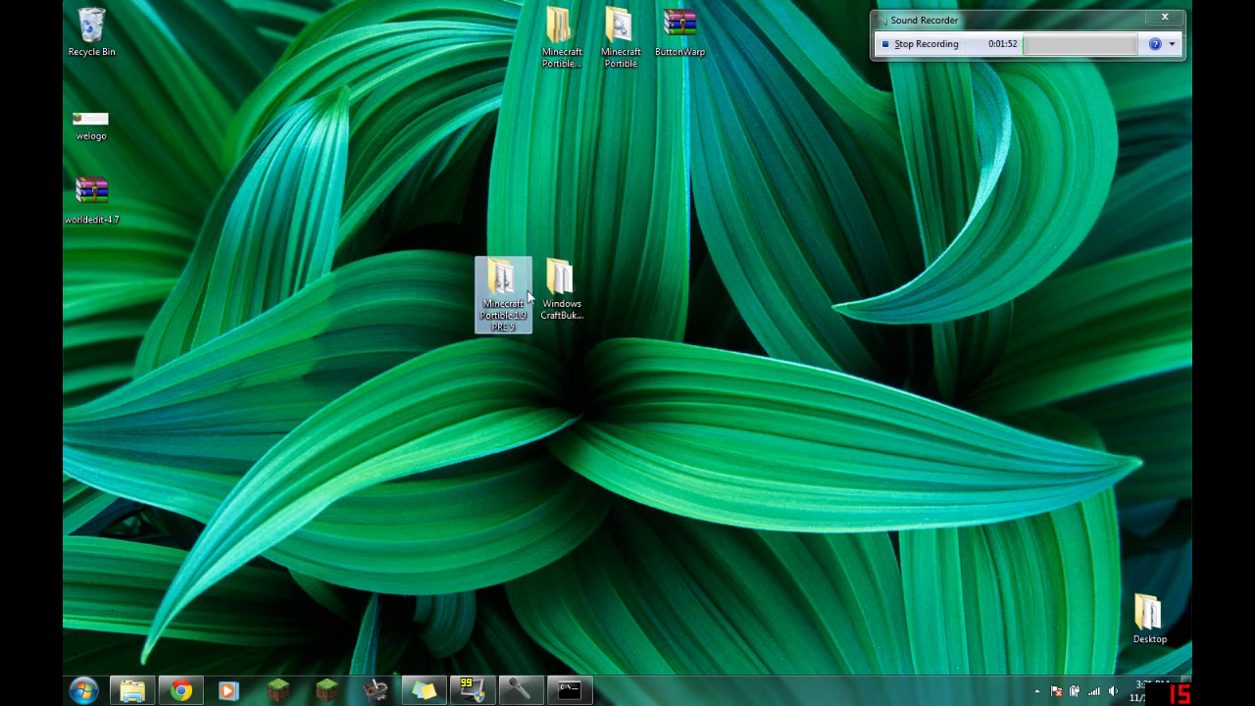
pyautogui.doubleClick(270, 193)
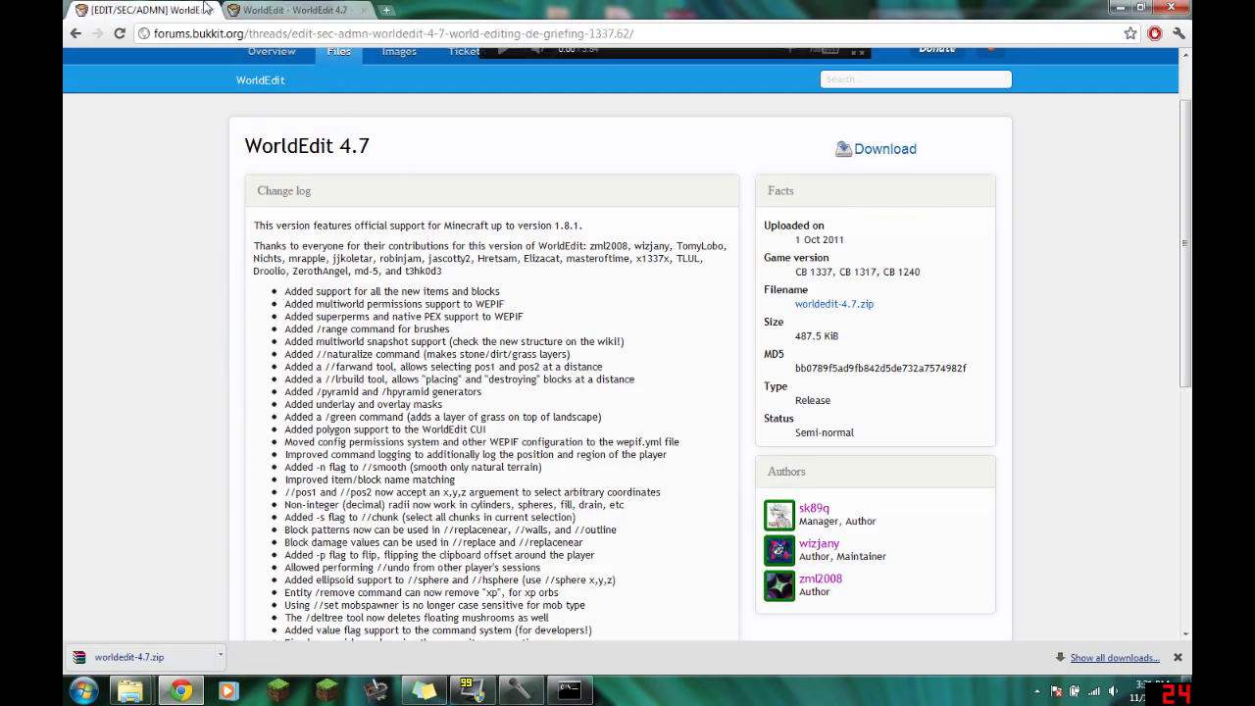
# Open the Command quick reference PDF from the WorldEdit forum thread in the browser and review its wand, selection and brush commands.
pyautogui.click(195, 10)
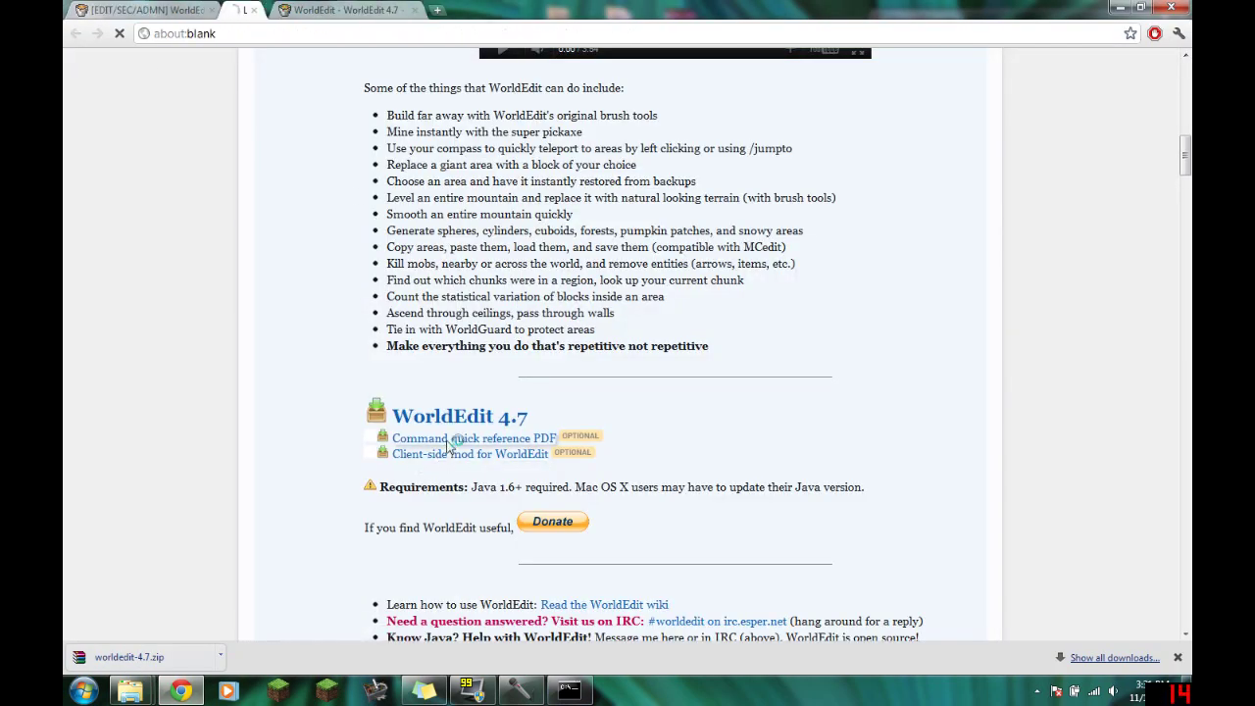
pyautogui.click(448, 442)
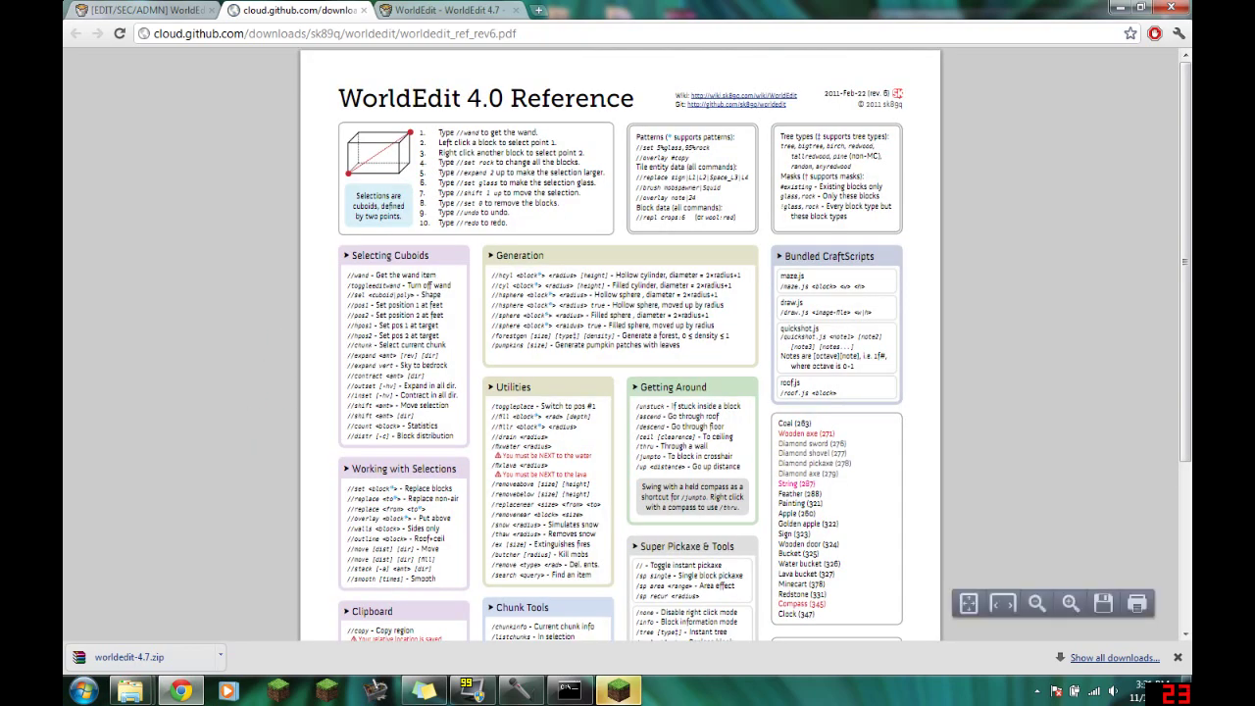
pyautogui.moveTo(439, 132); pyautogui.dragTo(532, 203)
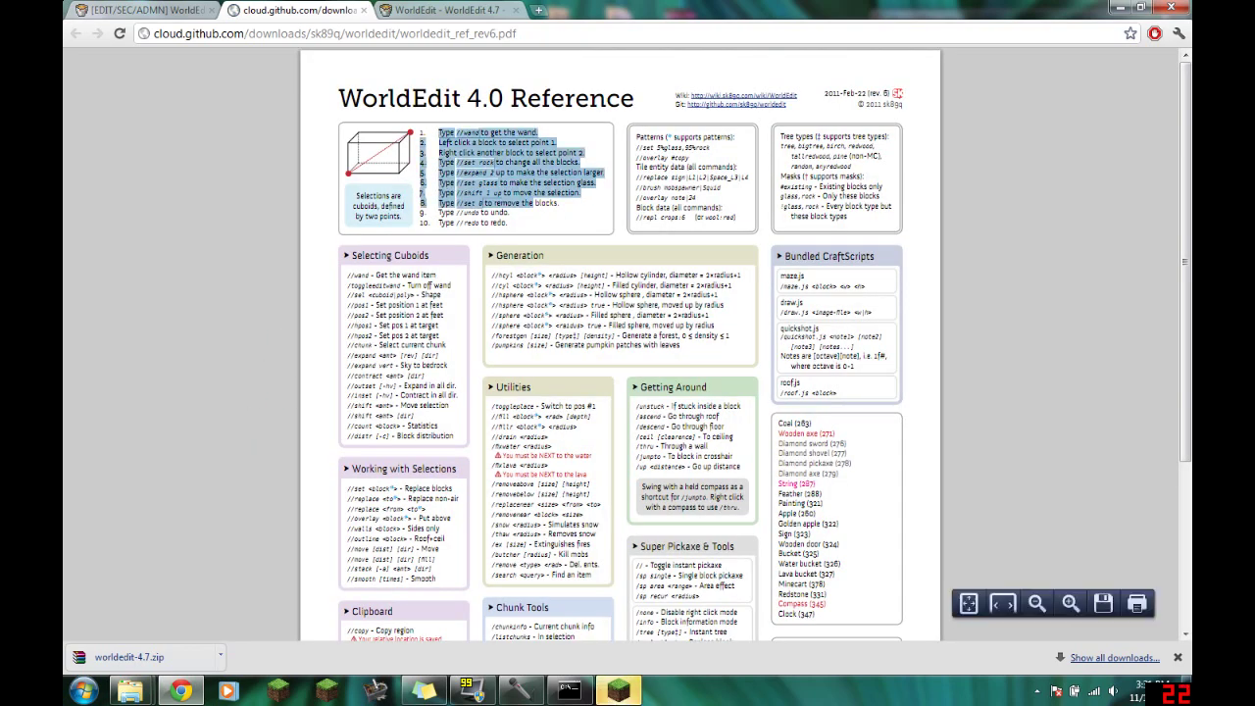
pyautogui.click(532, 203)
pyautogui.moveTo(456, 132); pyautogui.dragTo(479, 132)
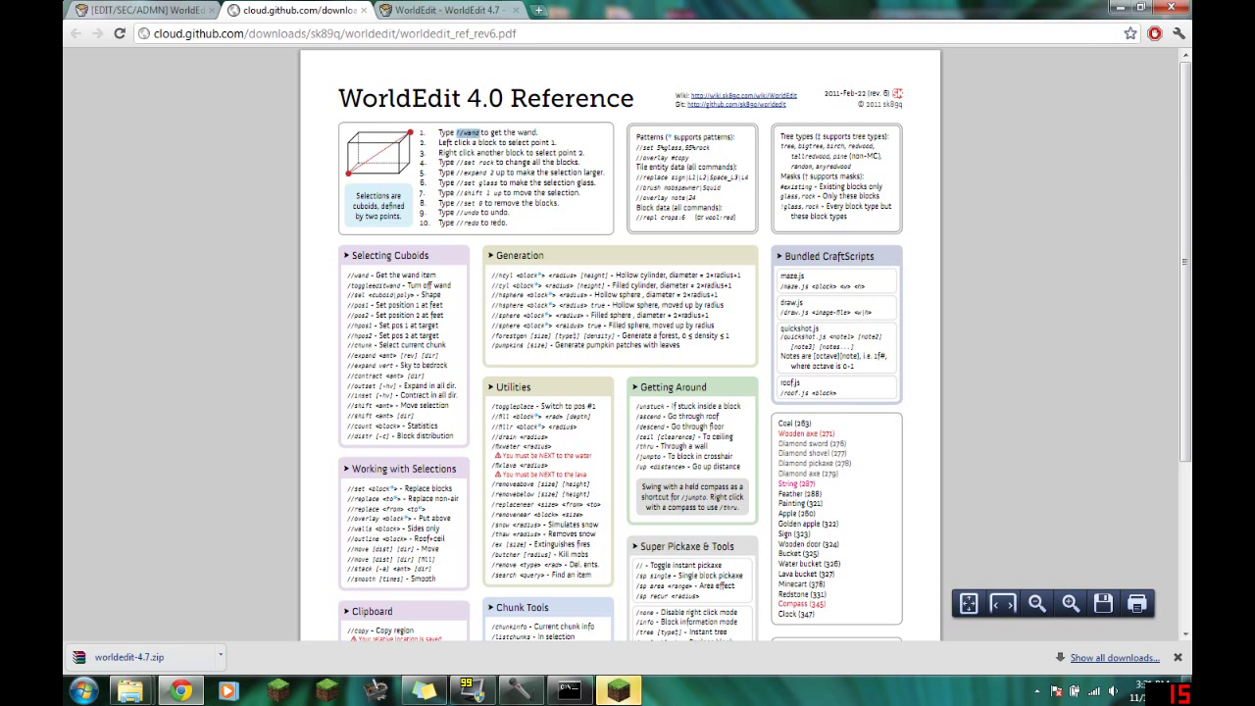
pyautogui.click(498, 147)
pyautogui.moveTo(455, 143); pyautogui.dragTo(519, 155)
pyautogui.click(519, 156)
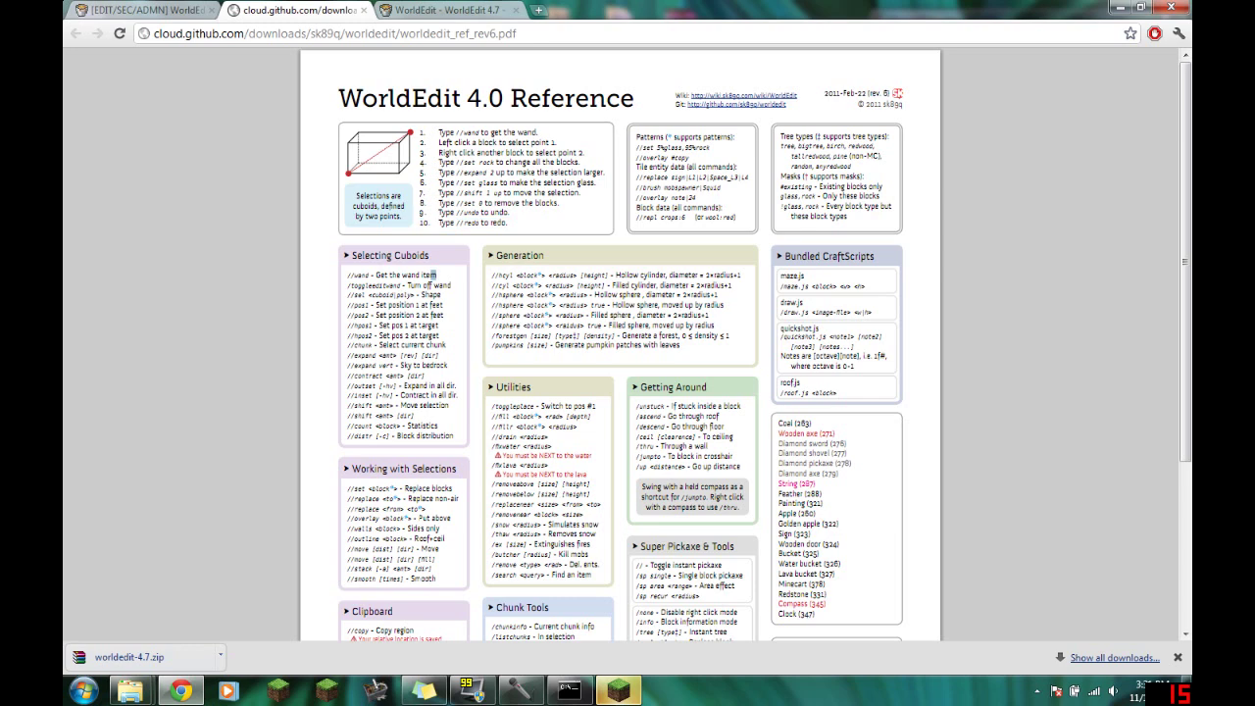
pyautogui.scroll(-3, 471, 350)
pyautogui.moveTo(719, 585)
pyautogui.mouseDown()
pyautogui.moveTo(647, 512)
pyautogui.moveTo(640, 455)
pyautogui.mouseUp()
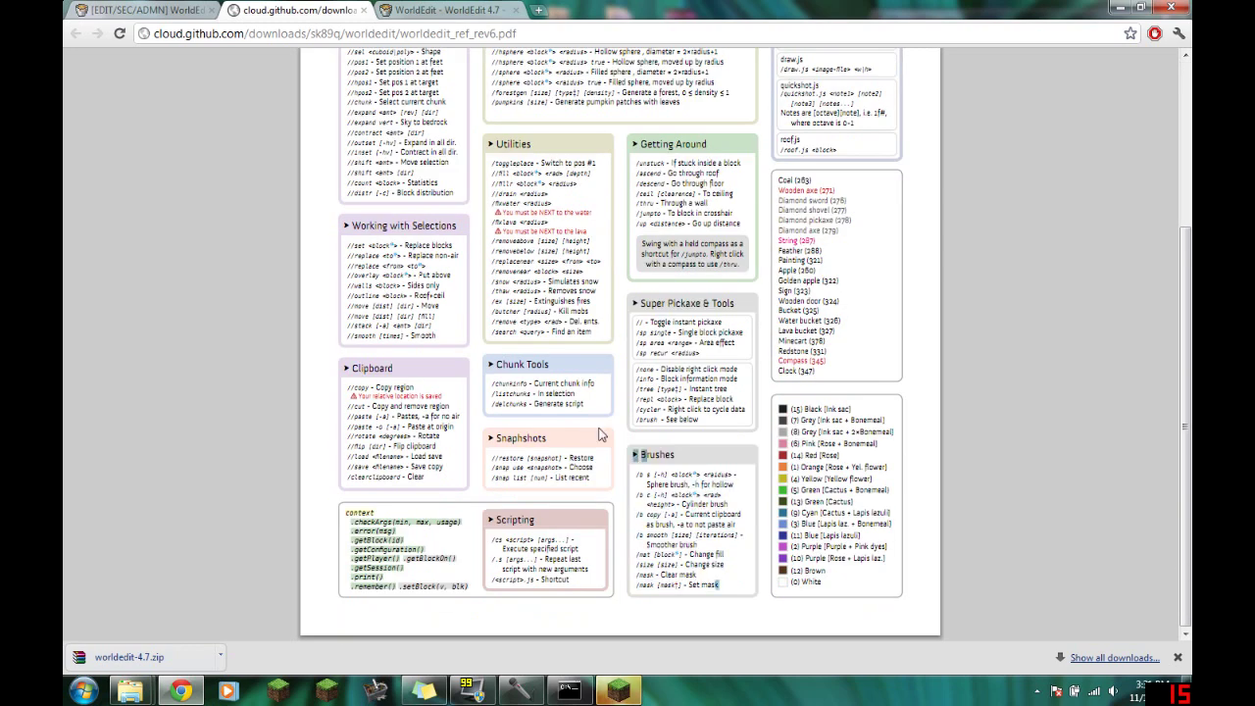
pyautogui.scroll(3, 509, 380)
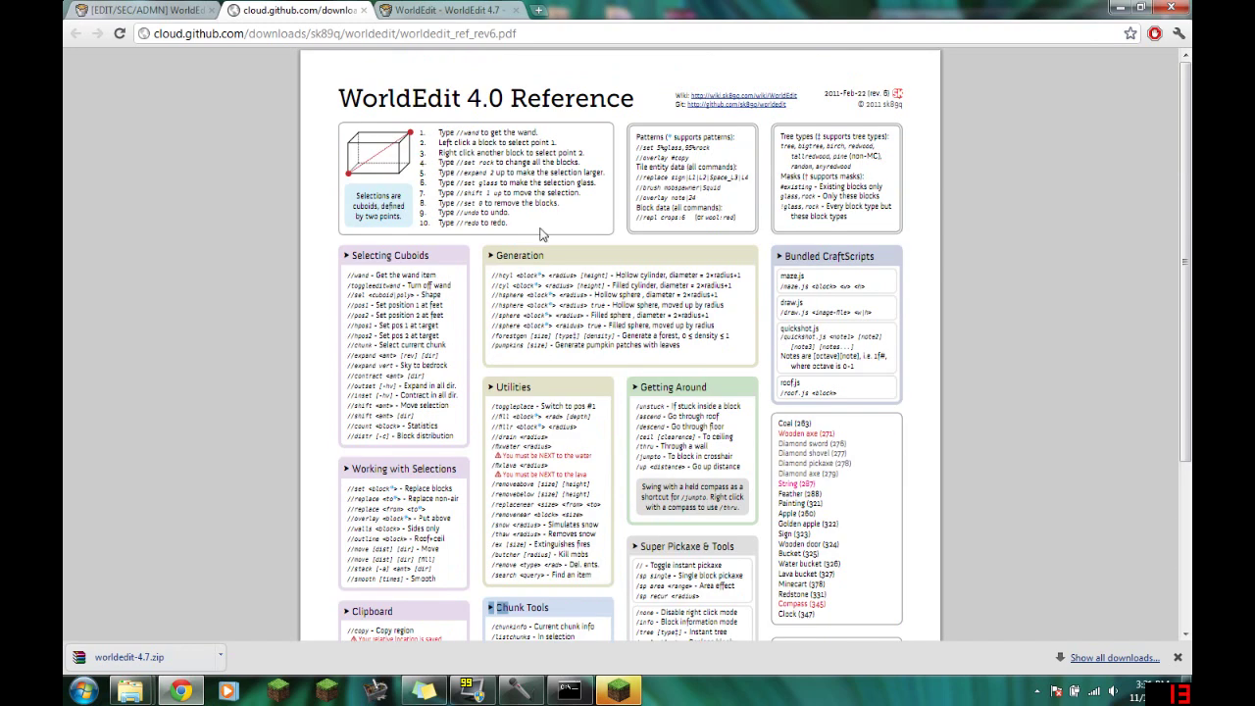
pyautogui.moveTo(490, 172); pyautogui.dragTo(501, 183)
pyautogui.click(550, 183)
# Minimize the browser and the folder window and log in to the game from the Minecraft Launcher.
pyautogui.click(1120, 9)
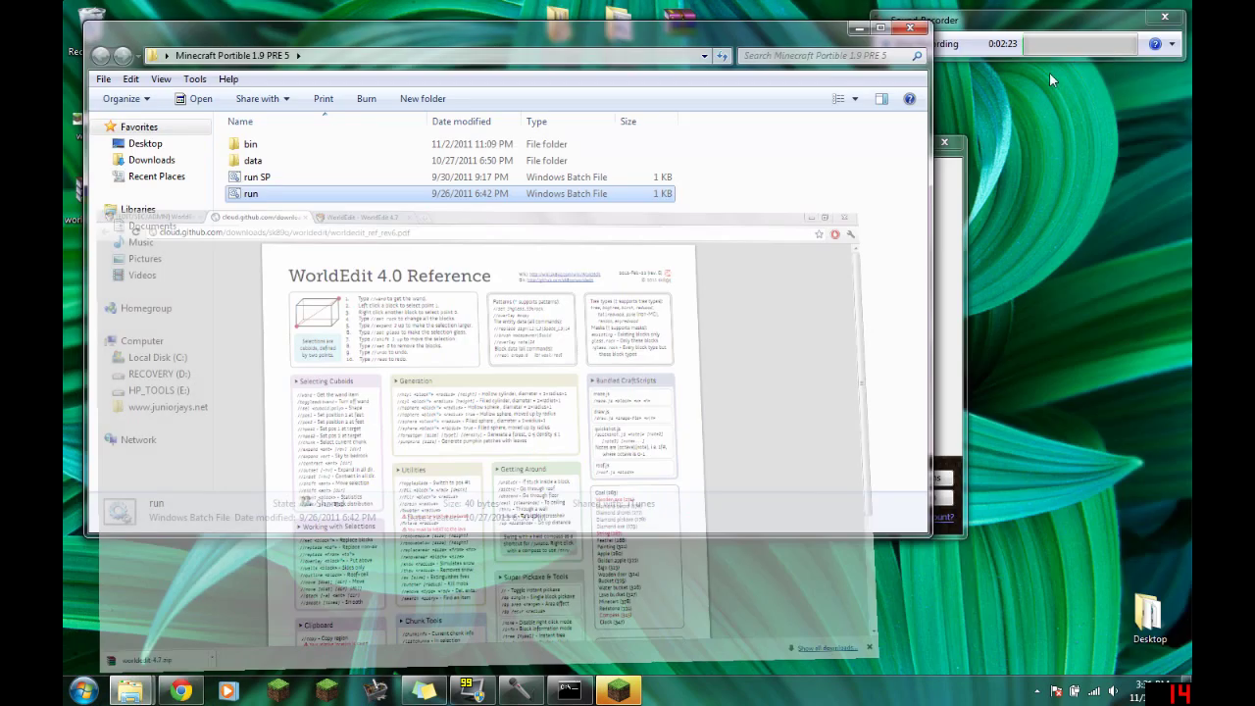
pyautogui.click(857, 30)
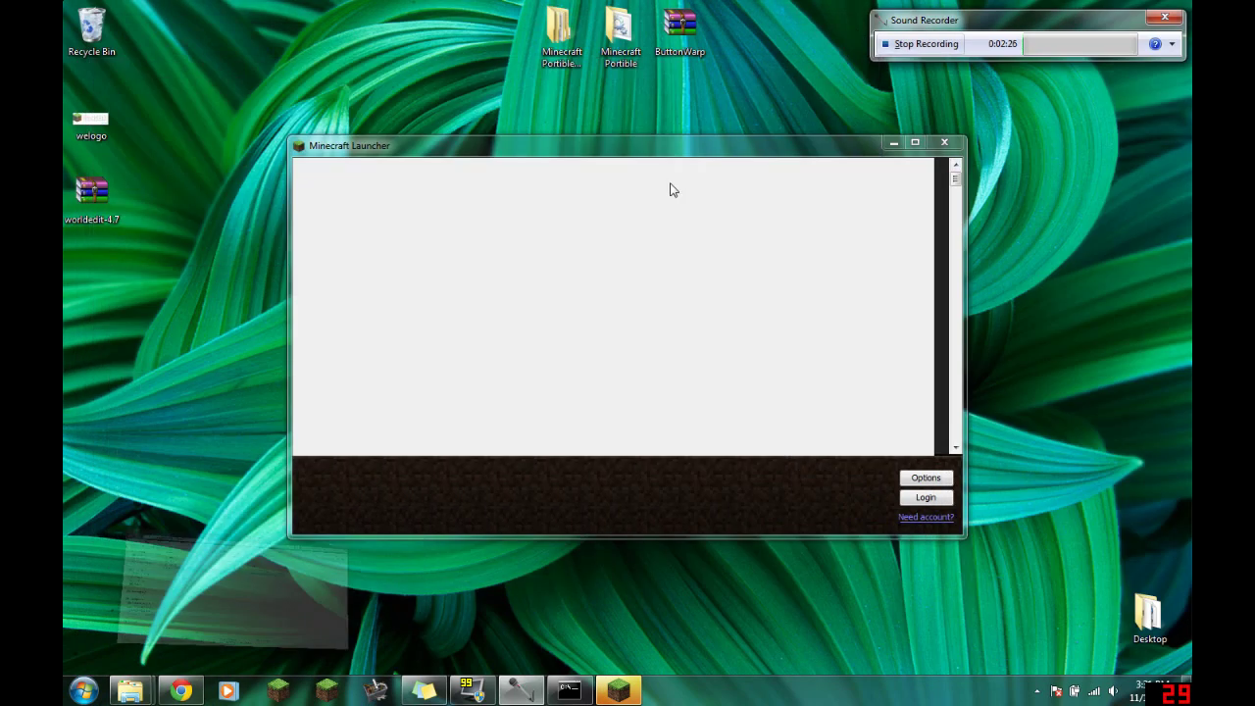
pyautogui.click(927, 499)
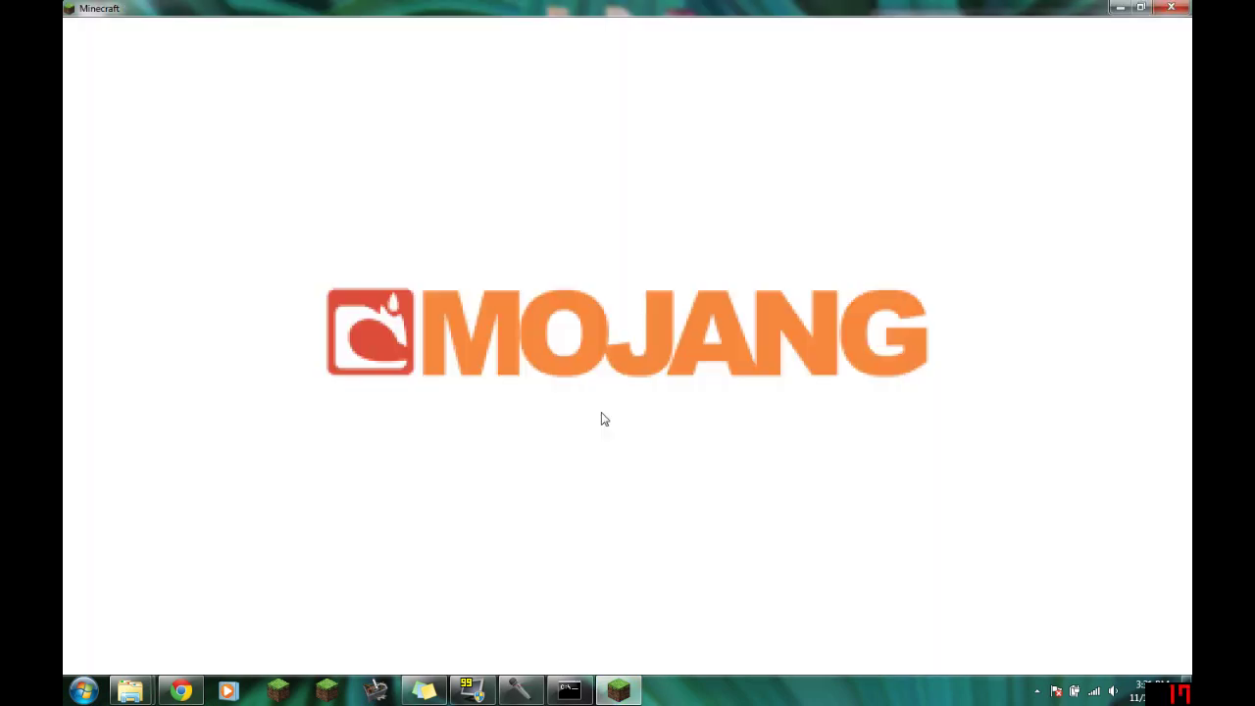
# Look through the whole WorldEdit 4.0 Reference in the browser again, and return to Minecraft.
pyautogui.click(183, 692)
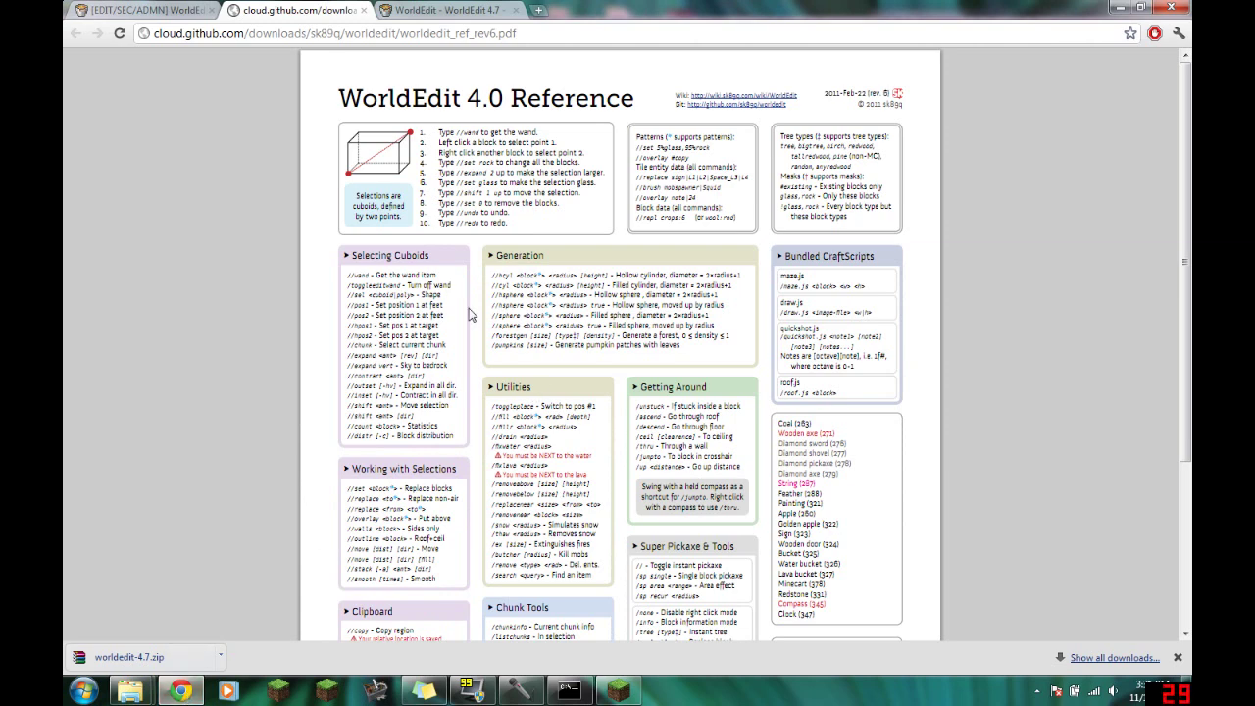
pyautogui.scroll(-5, 469, 314)
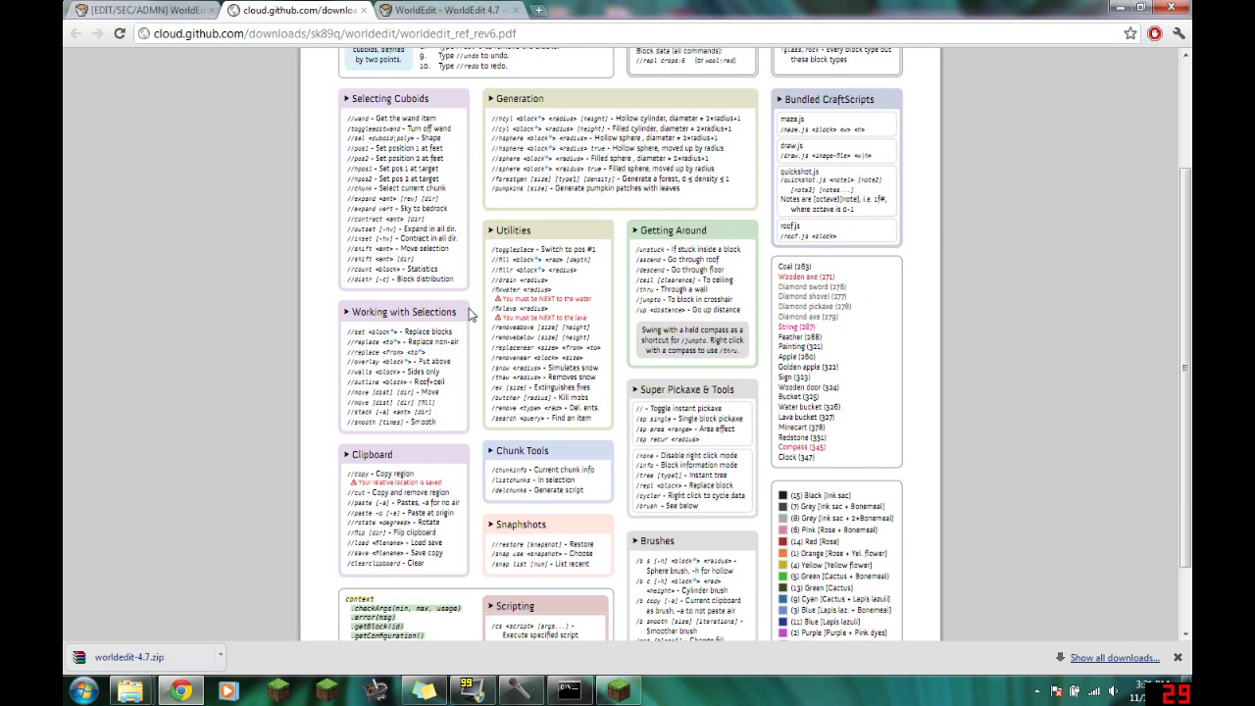
pyautogui.scroll(-1, 469, 313)
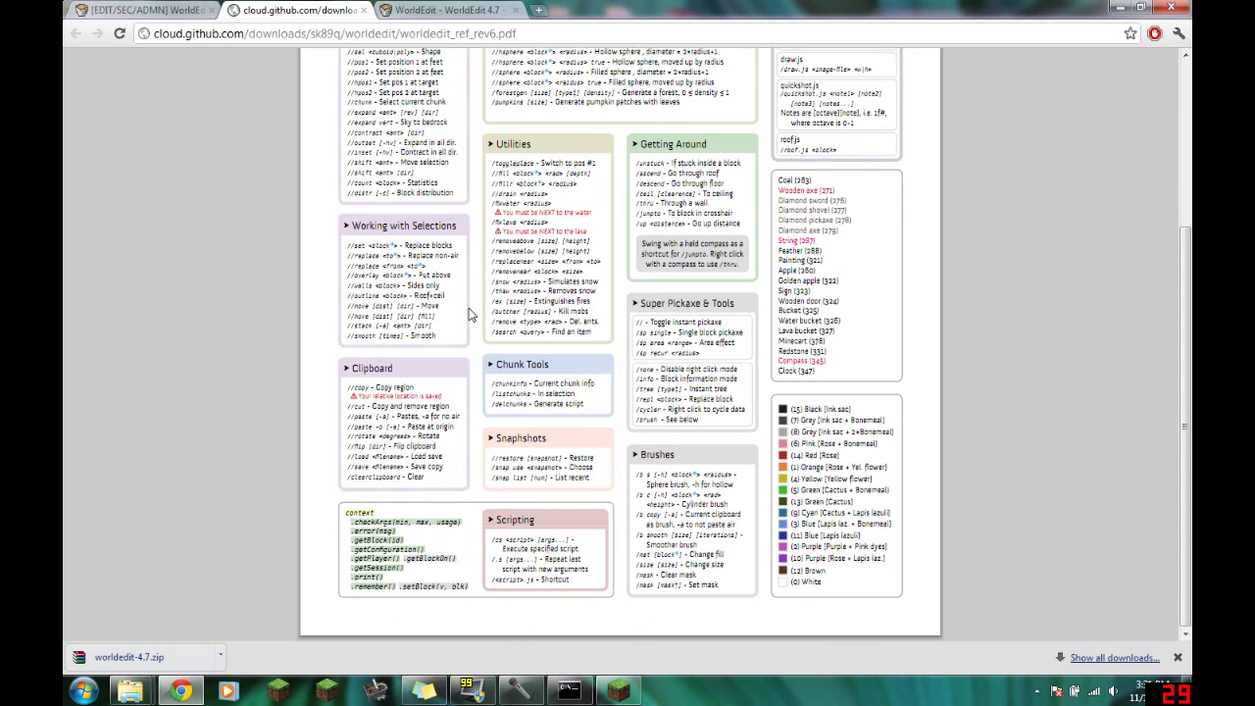
pyautogui.scroll(5, 469, 313)
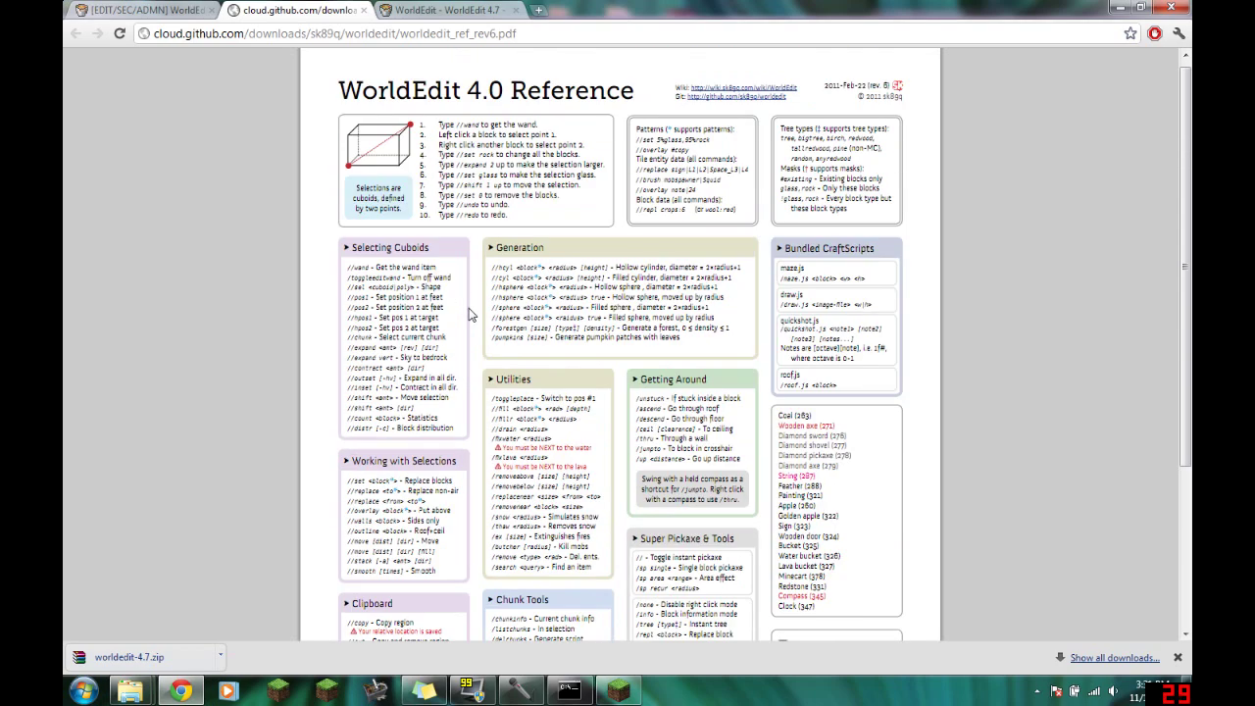
pyautogui.click(1119, 8)
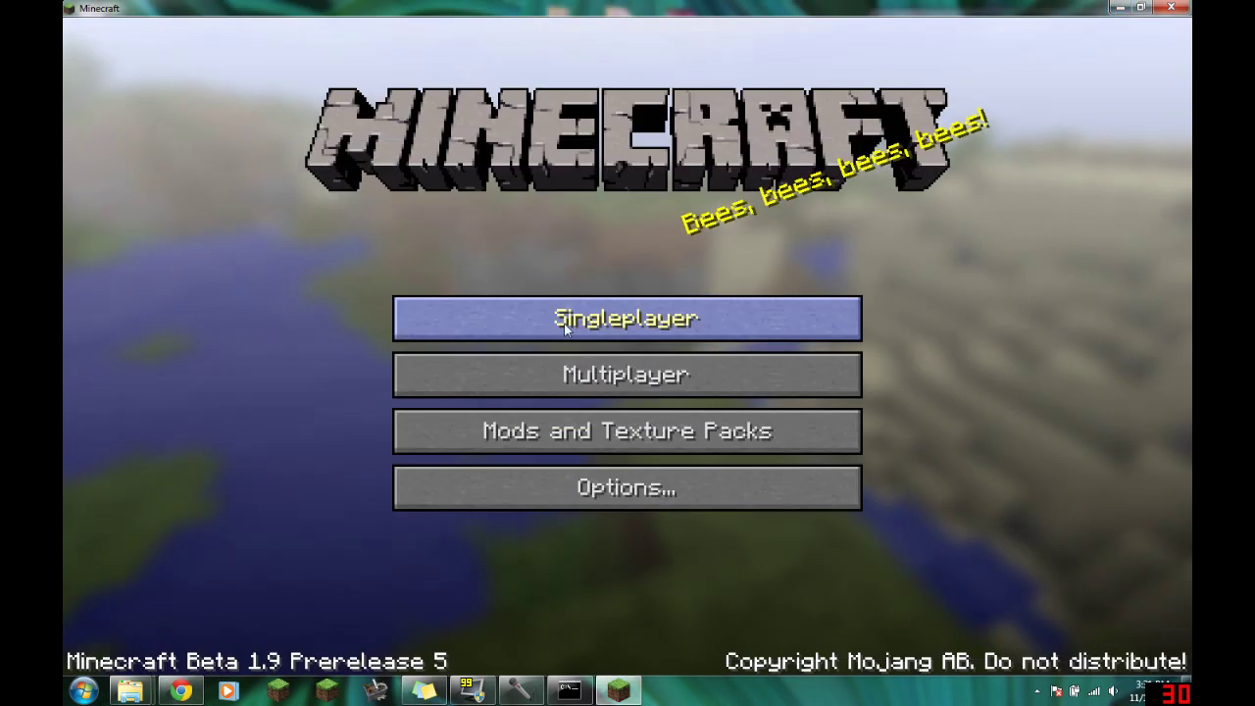
# Join the Localhost server from Minecraft's multiplayer server list.
pyautogui.click(627, 374)
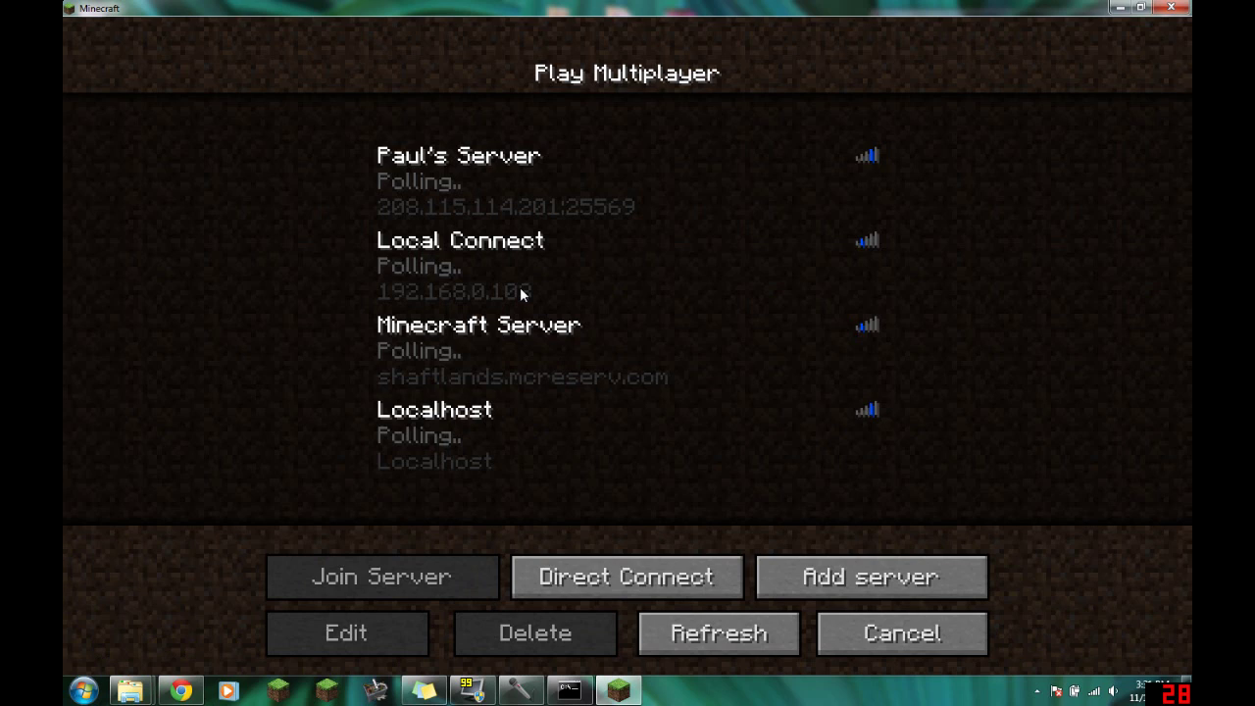
pyautogui.click(534, 452)
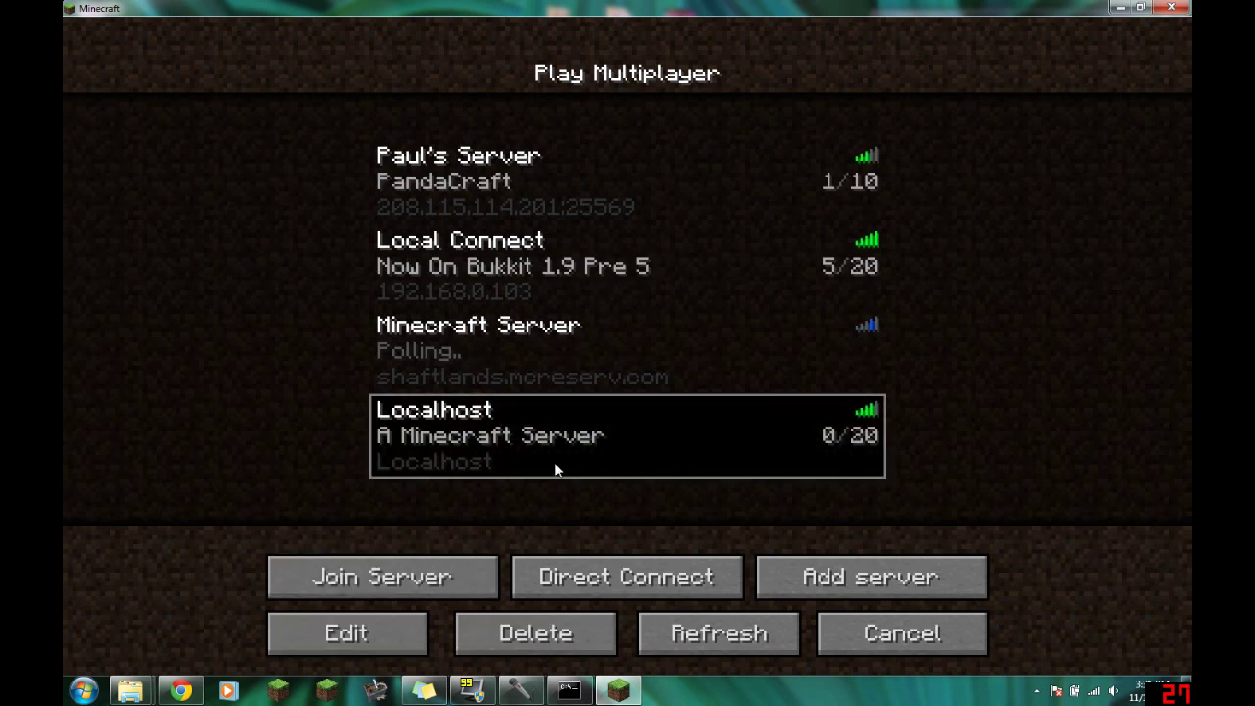
pyautogui.click(588, 279)
pyautogui.click(496, 442)
pyautogui.click(495, 442)
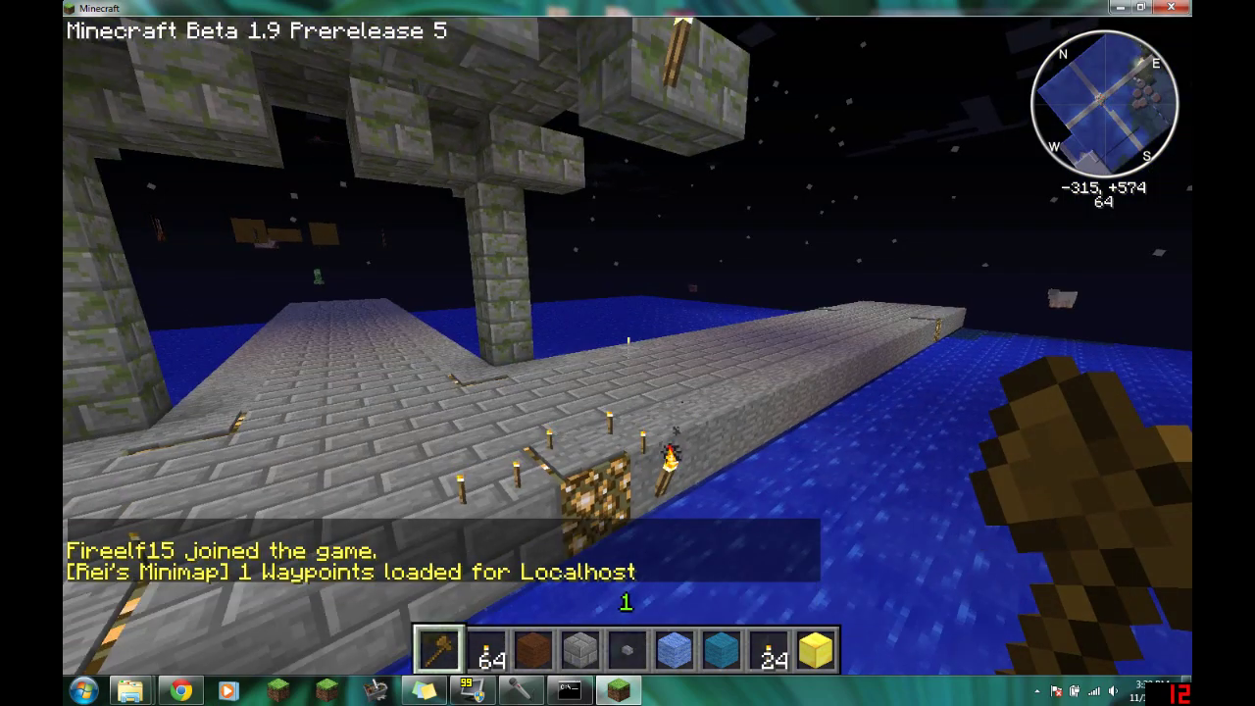
# Remove the wooden axe from the first hotbar slot and travel east along the stone path to the shore.
pyautogui.press('e')
pyautogui.press('e')
pyautogui.press('w')
pyautogui.press('w')
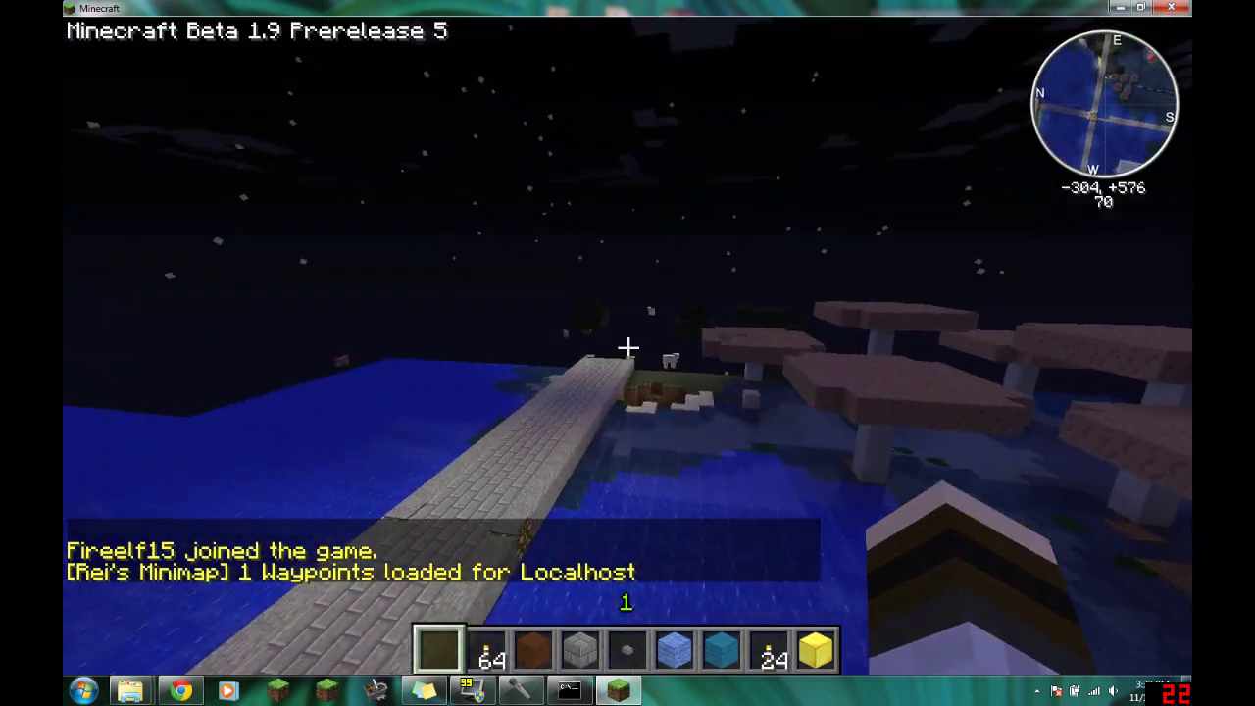
pyautogui.press('w')
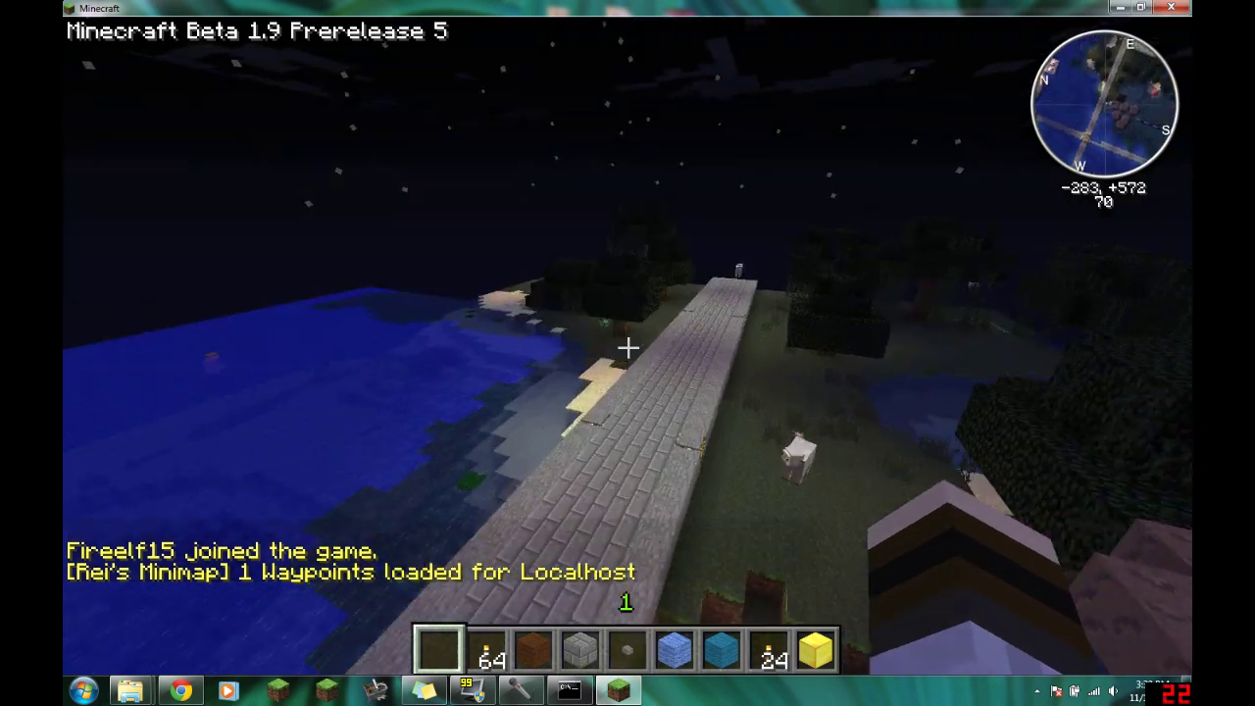
# Get the WorldEdit selection wand with the command //wand.
pyautogui.press('e')
pyautogui.write('et//wand')
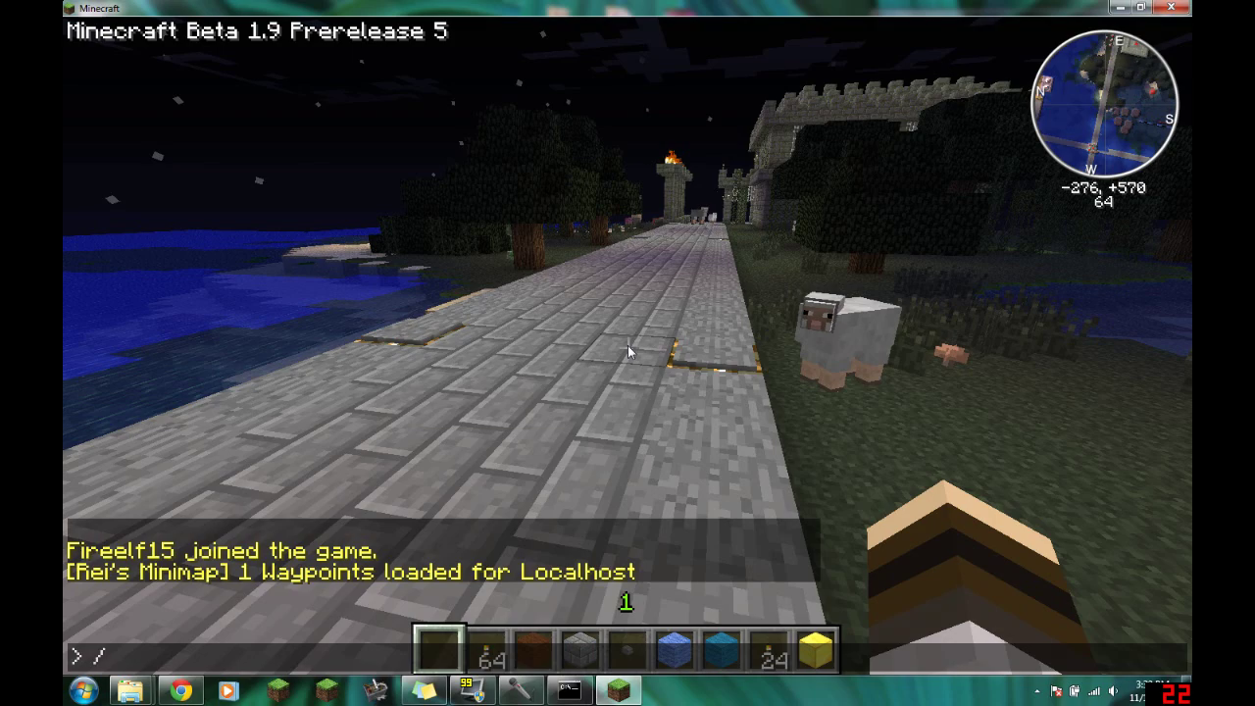
pyautogui.press('Return')
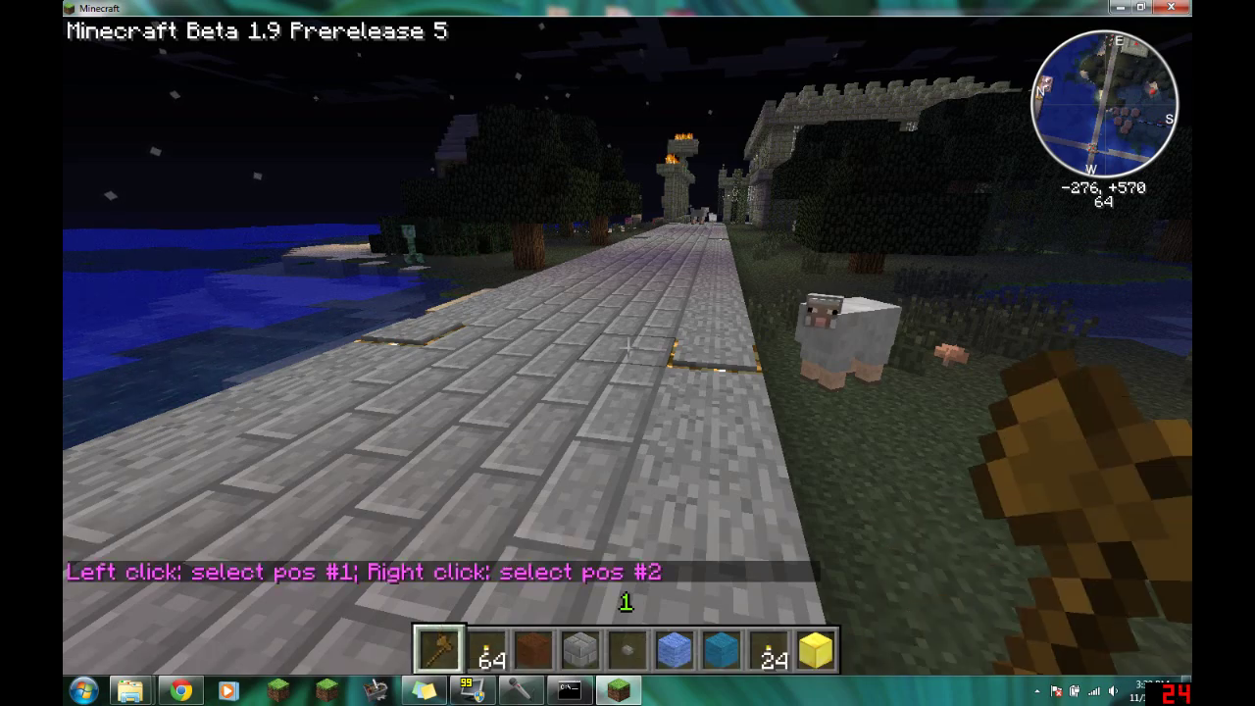
# Select a section of the stone path with the wand, setting position 2 at (-282, 63, 566) and position 1 at (-271, 63, 570).
pyautogui.press('w')
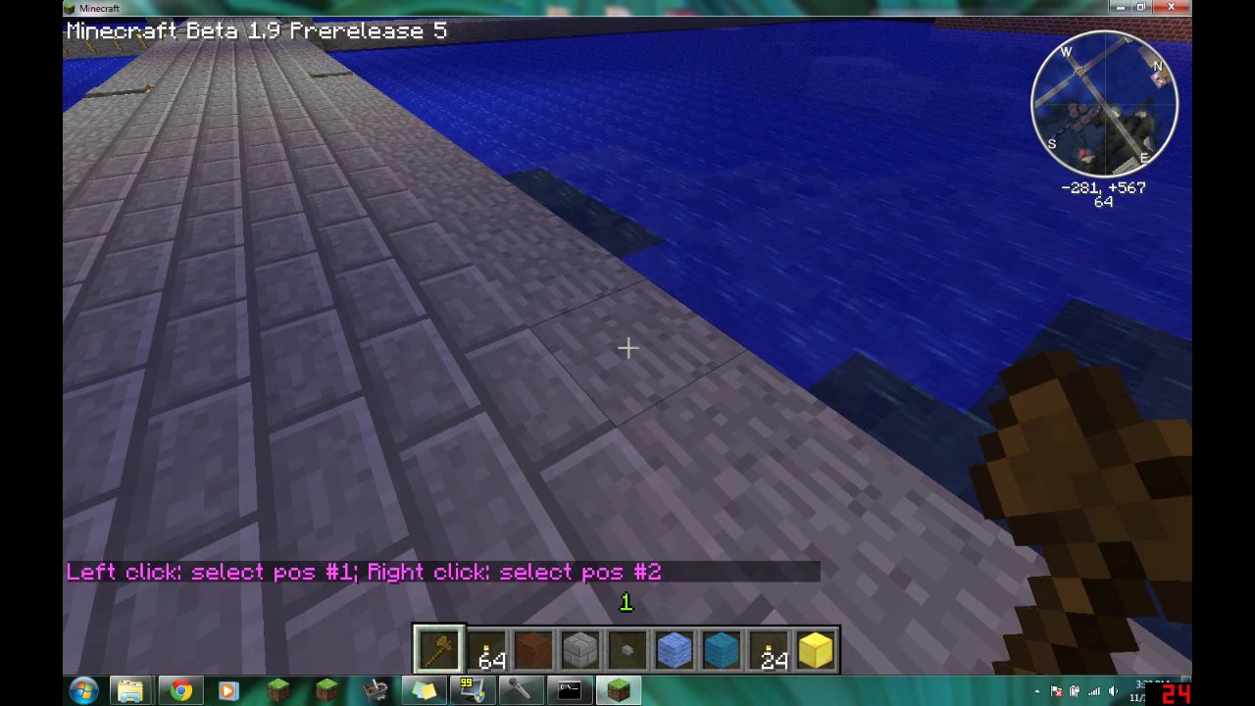
pyautogui.rightClick(627, 347)
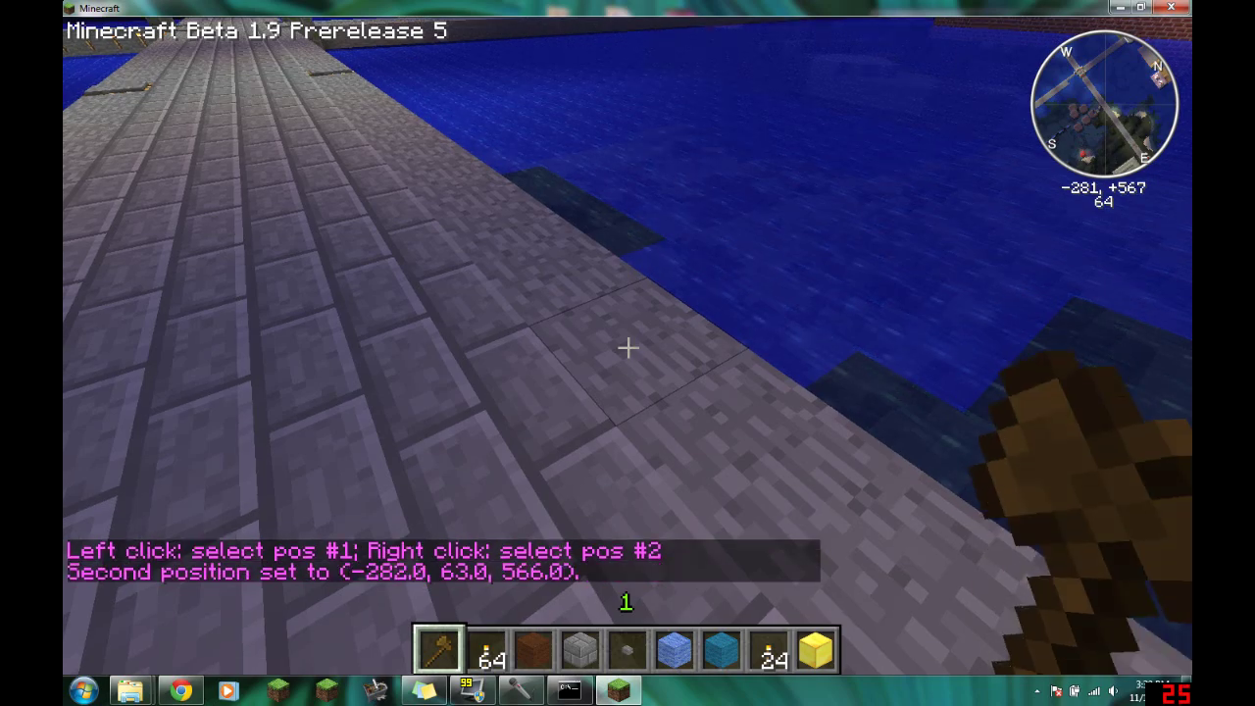
pyautogui.press('w')
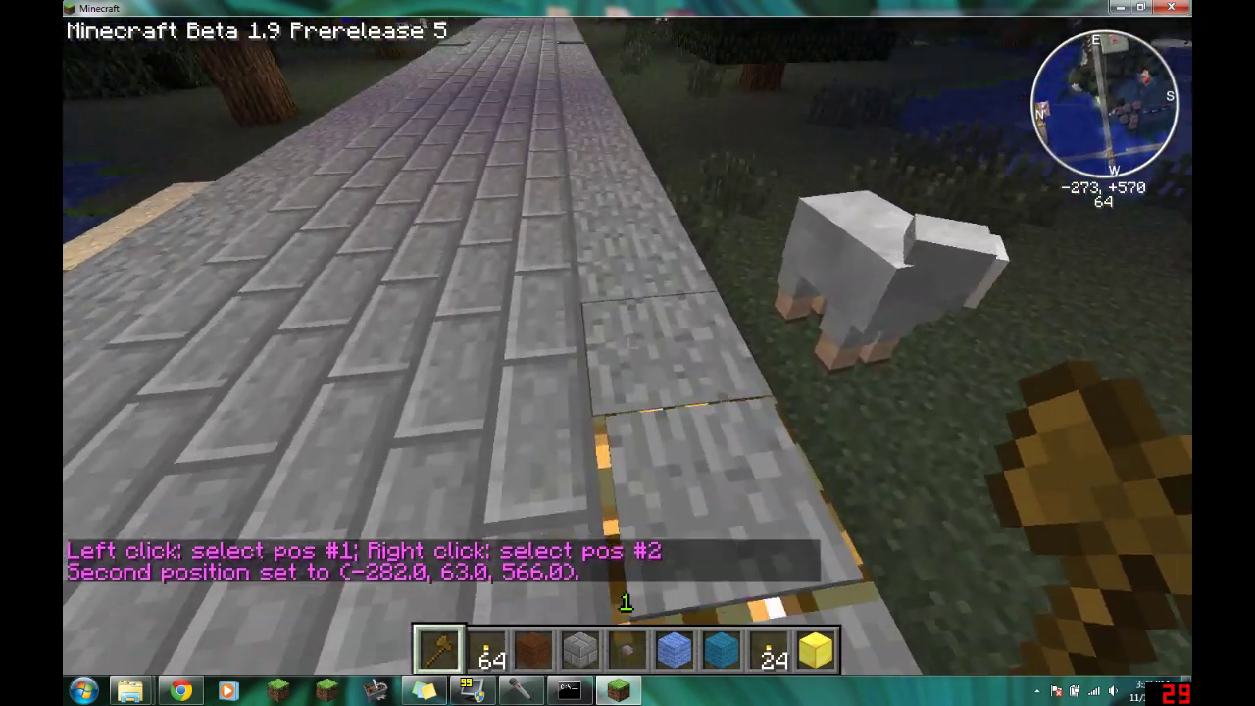
pyautogui.click(627, 347)
pyautogui.press('w')
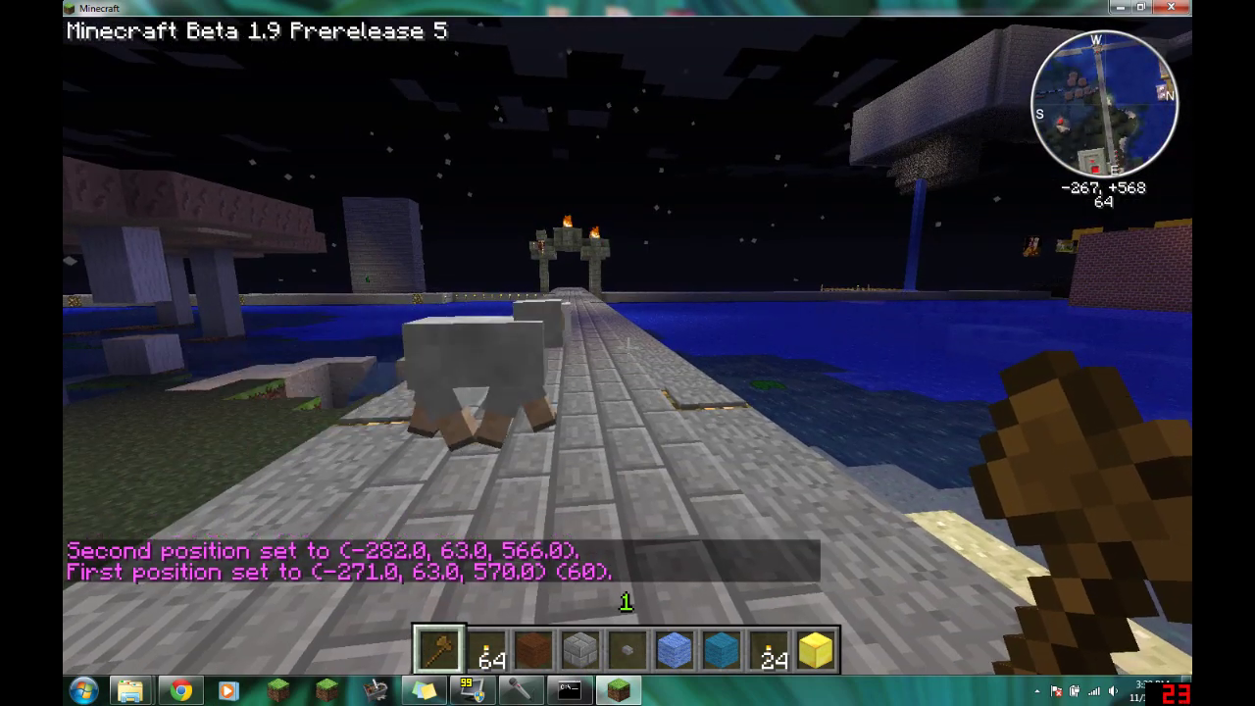
# Replace the selected path section with water using //set 9, and inspect the changed area.
pyautogui.write('t//')
pyautogui.write('set ')
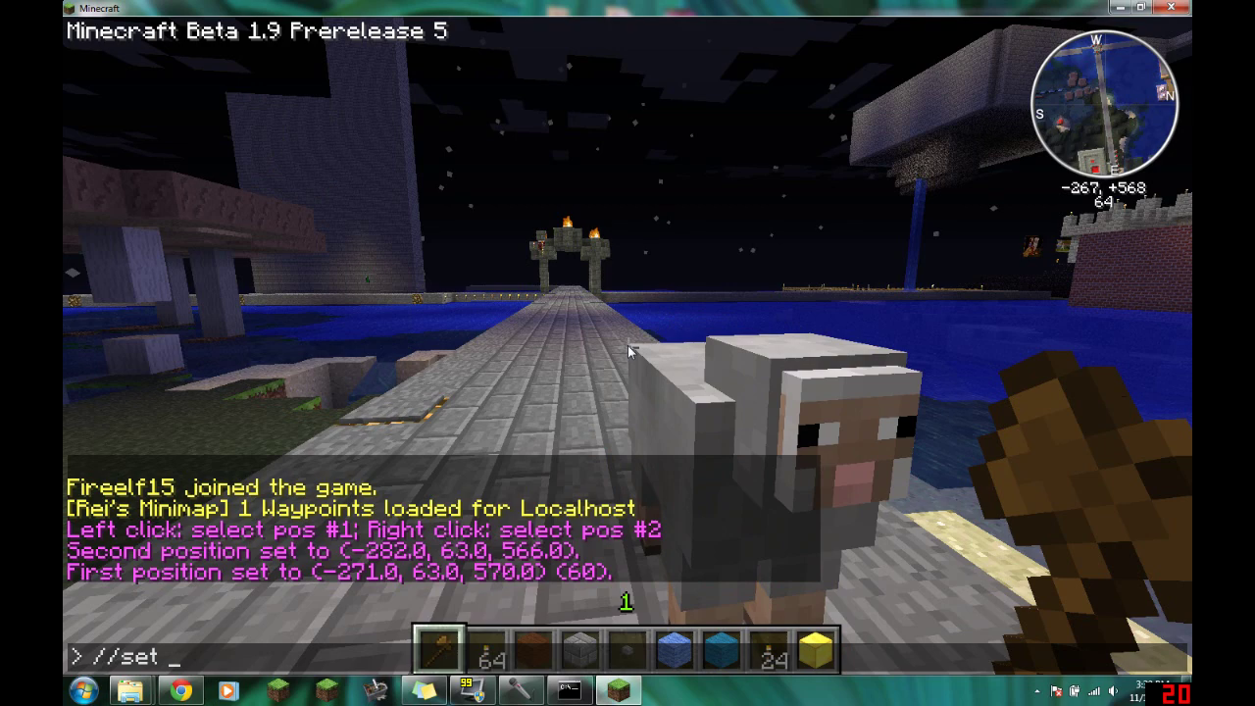
pyautogui.write('9')
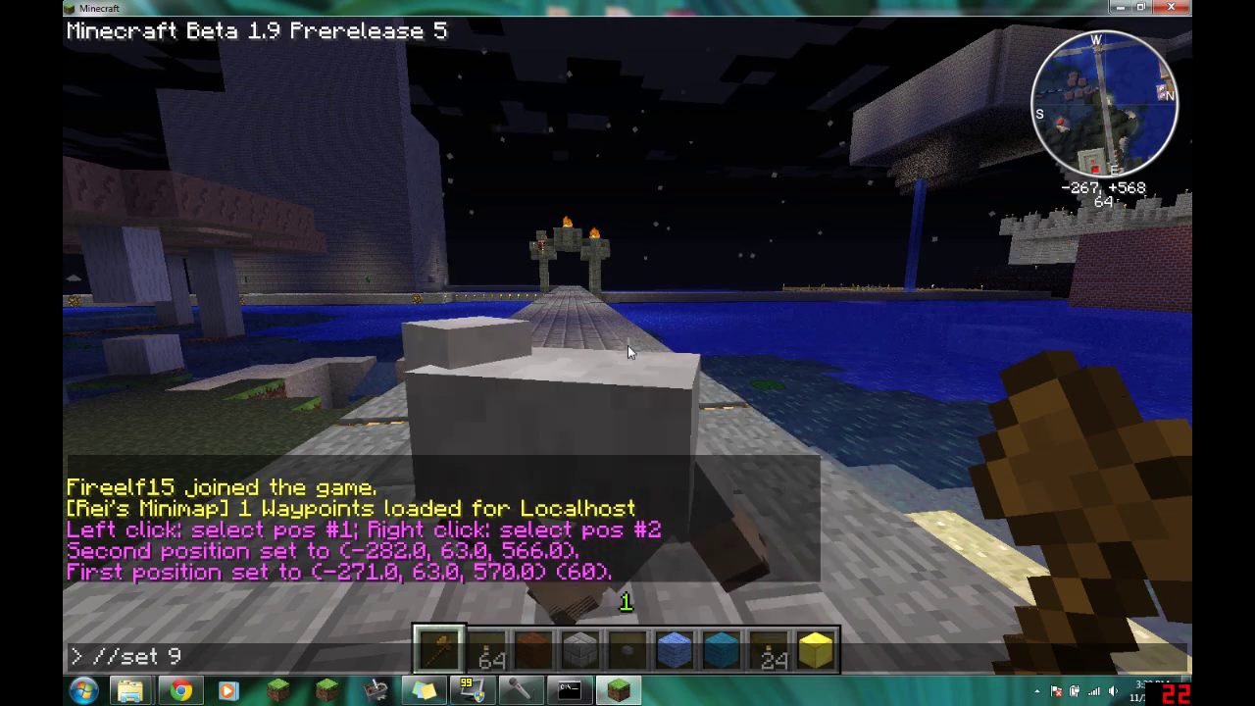
pyautogui.press('Return')
pyautogui.press('w')
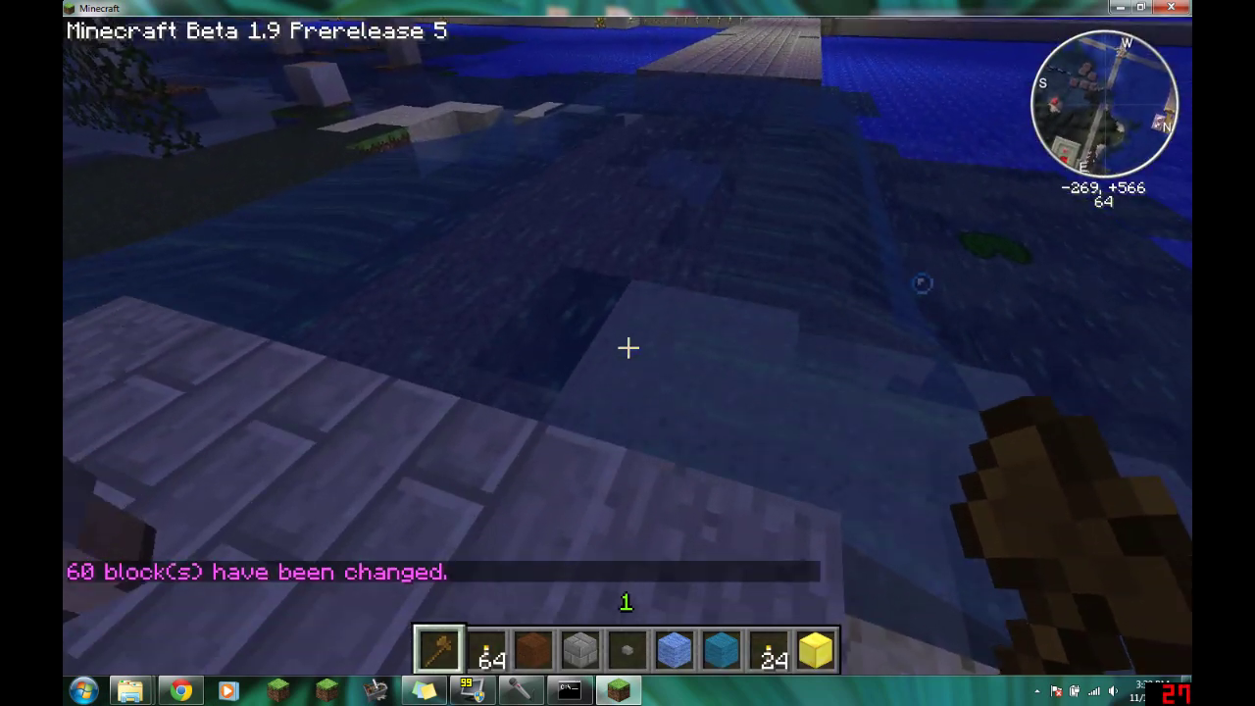
pyautogui.press('s')
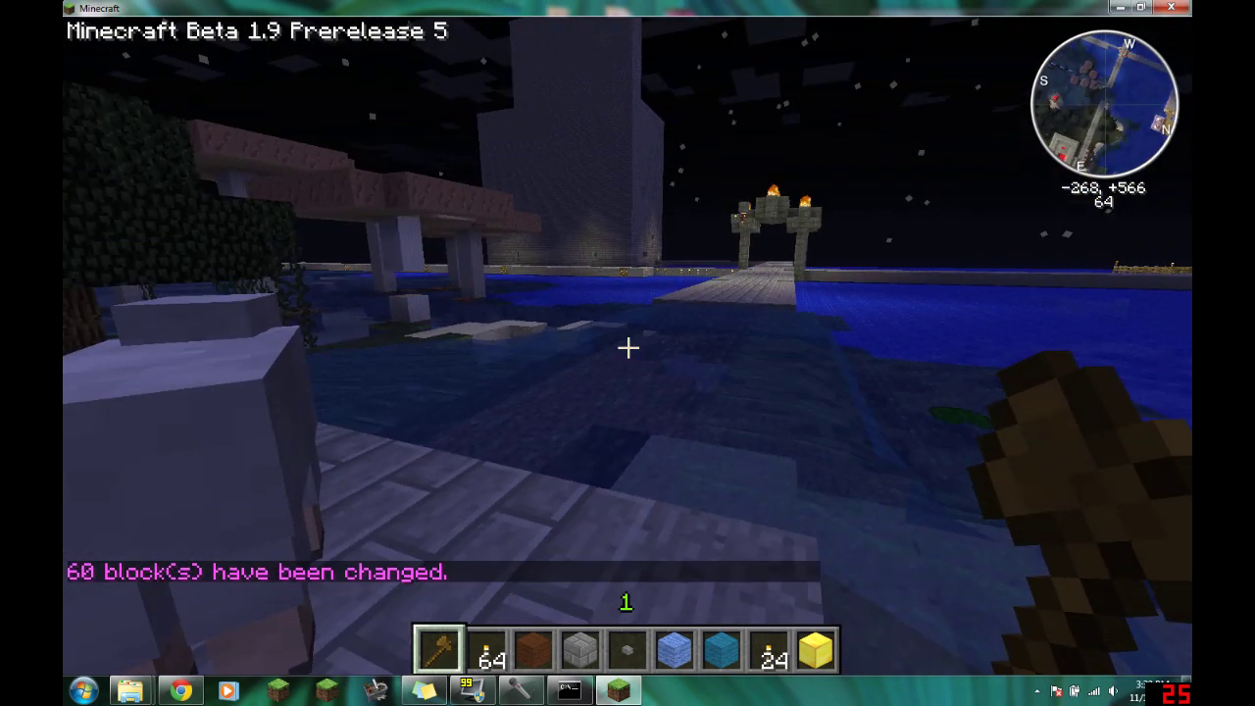
# Replace the selected region with ladders using //set 65, and move on along the stone path.
pyautogui.press('/')
pyautogui.write('/set 65')
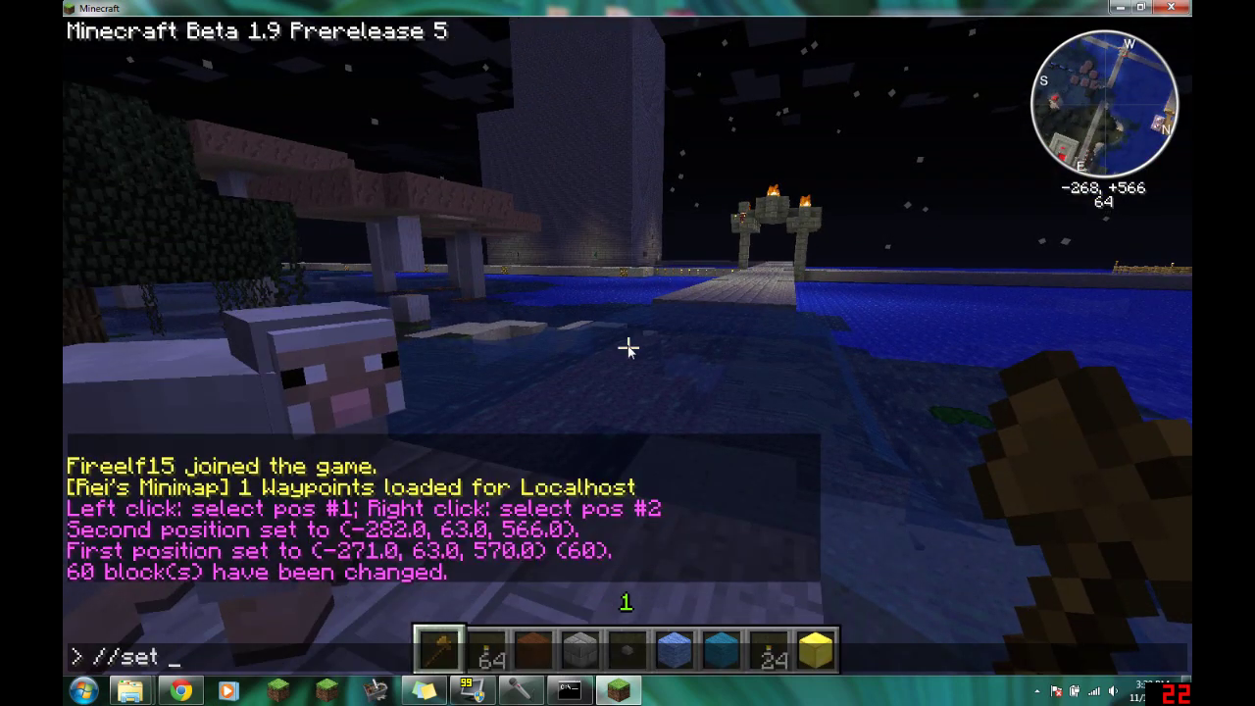
pyautogui.press('Return')
pyautogui.press('t')
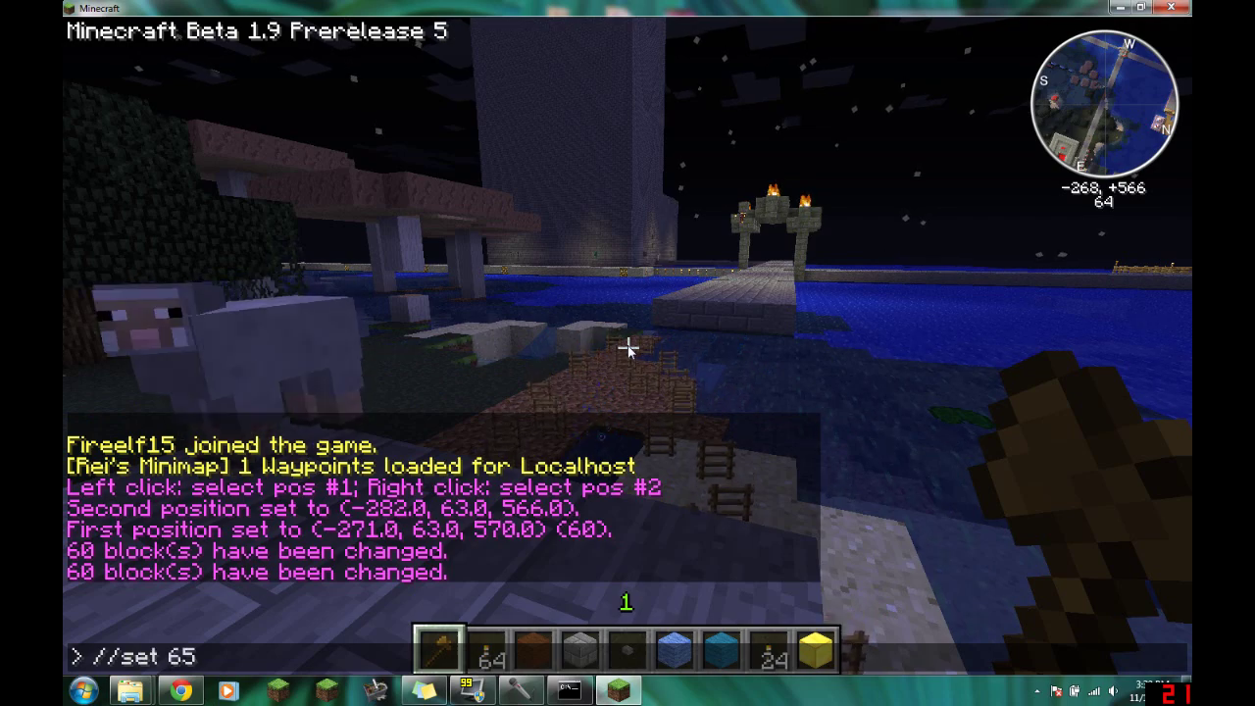
pyautogui.press('Return')
pyautogui.press('w')
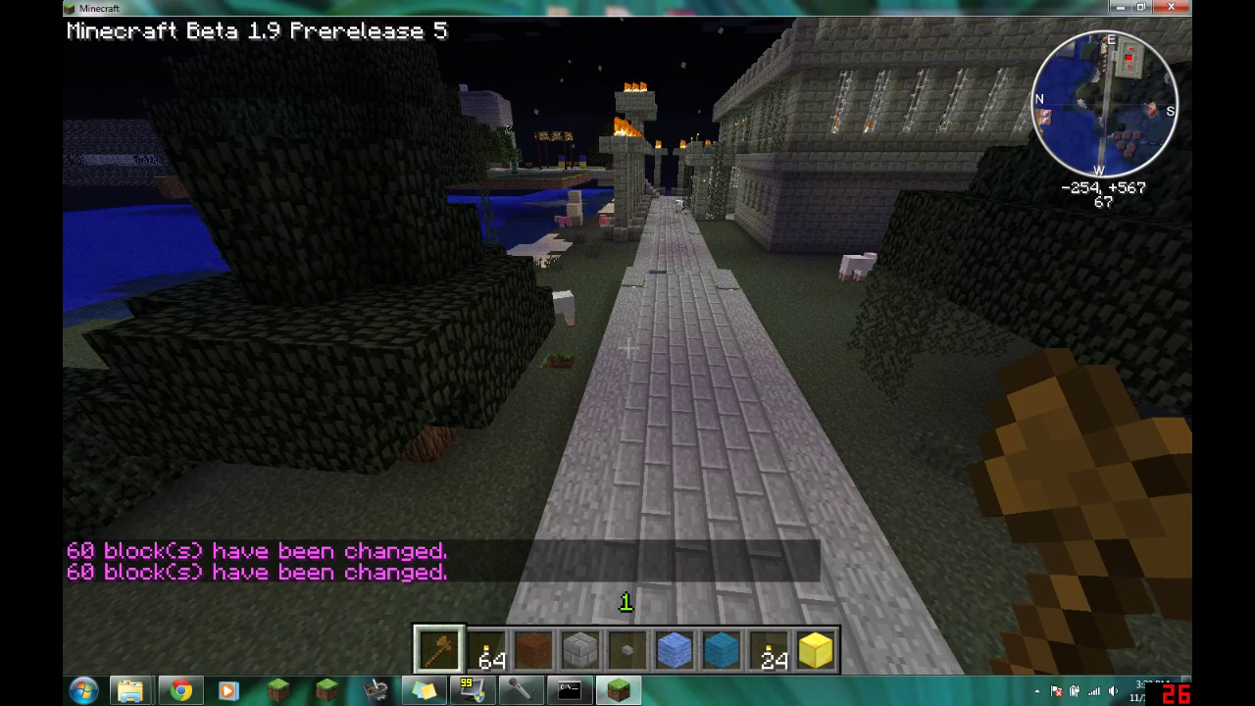
# Select a region beside the stone path with the wand, setting position 1 at (-241, 63, 566) and position 2 at (-249, 69, 576).
pyautogui.press('w')
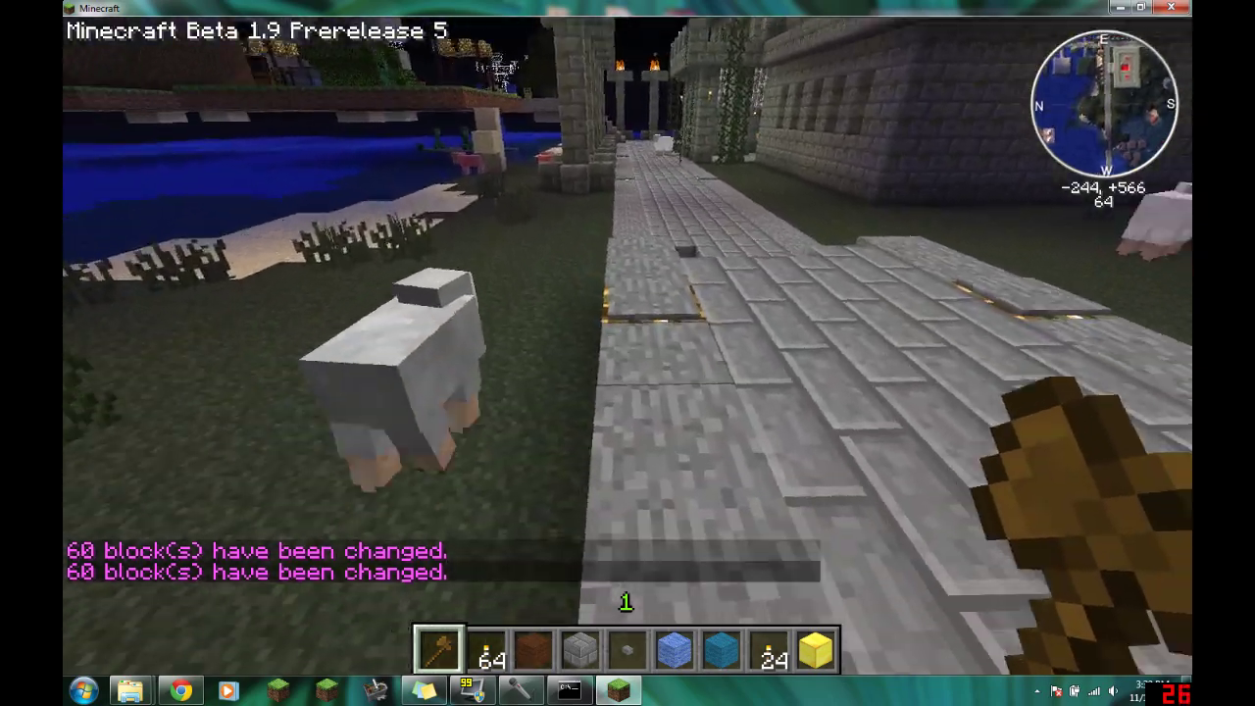
pyautogui.click(628, 353)
pyautogui.press('w')
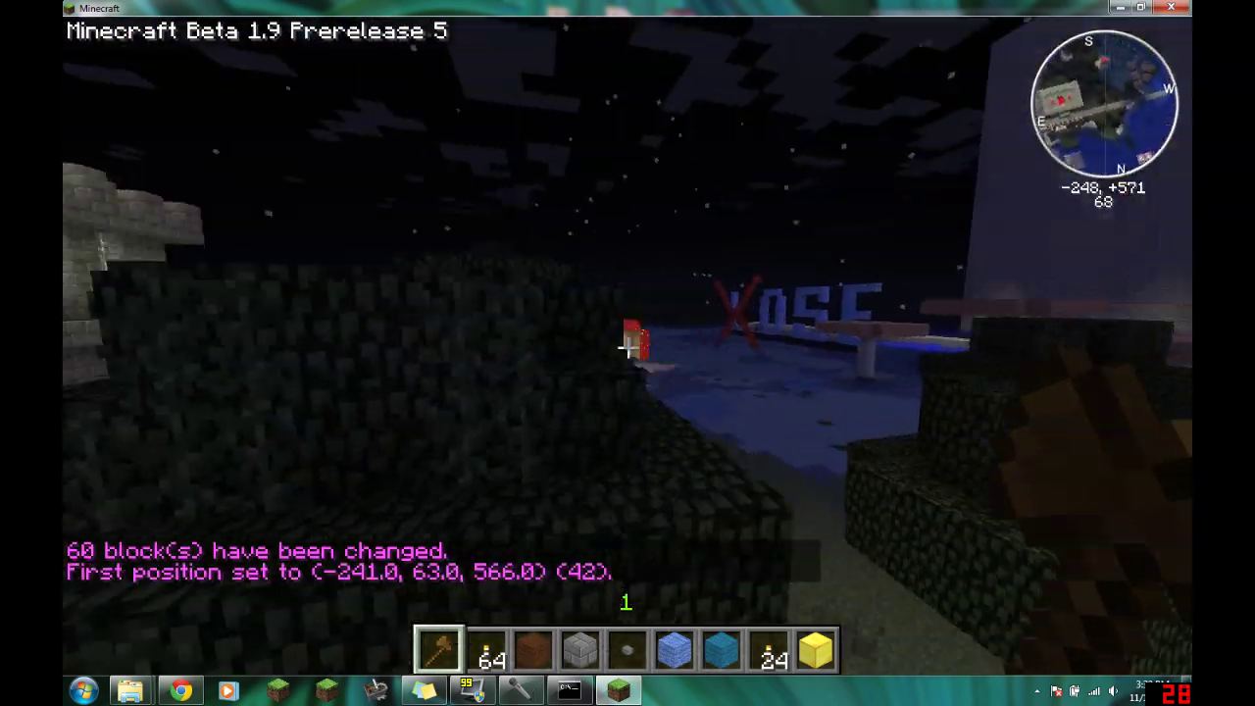
pyautogui.press('w')
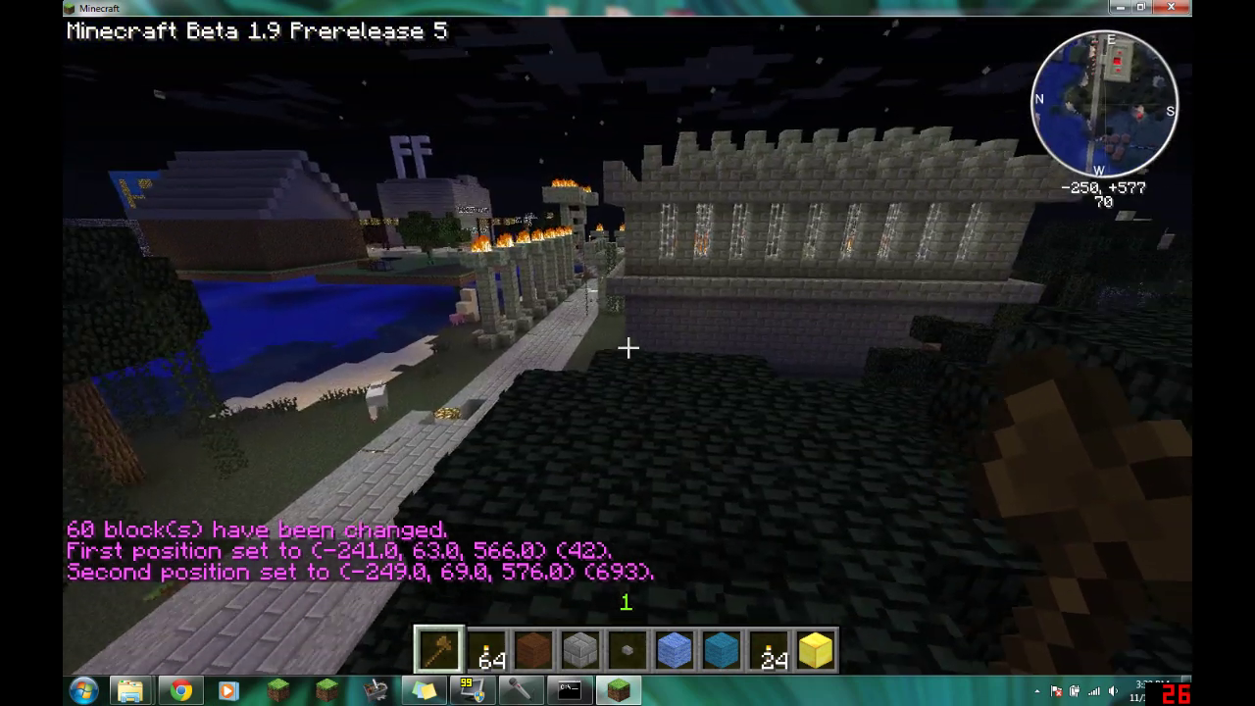
# Fill the selected region with stone using the //set command, and inspect the block from above.
pyautogui.press('t')
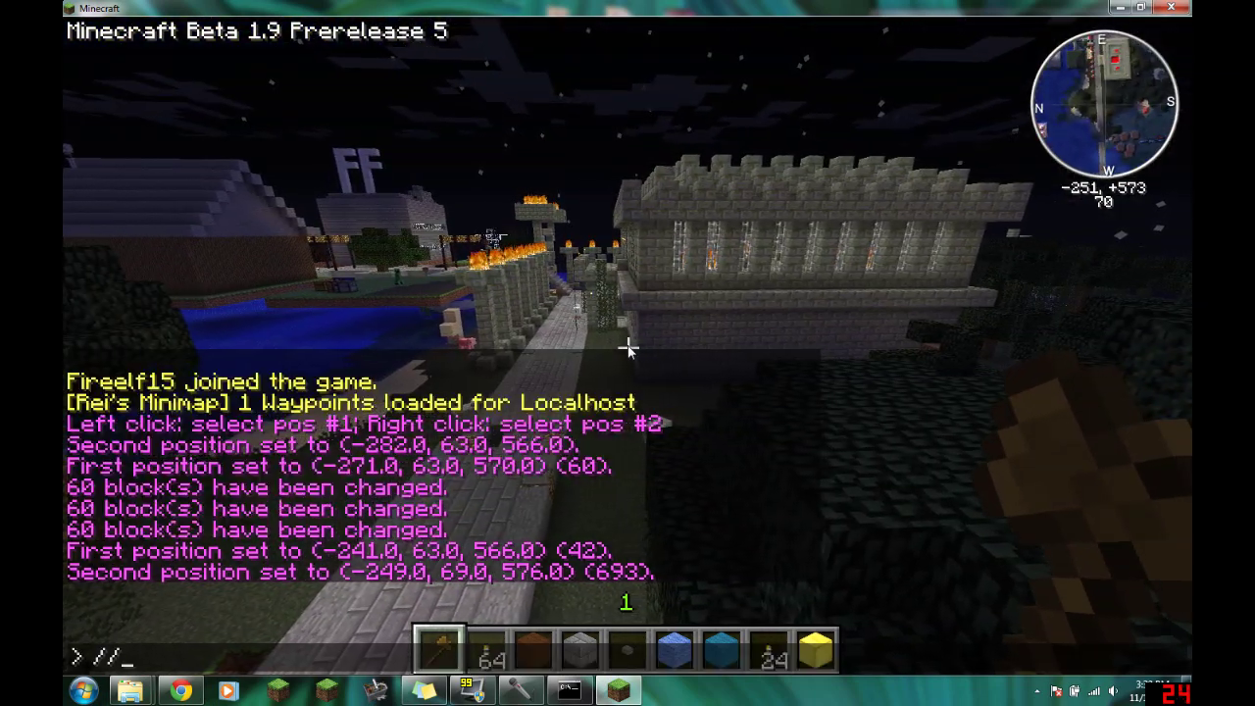
pyautogui.press('Return')
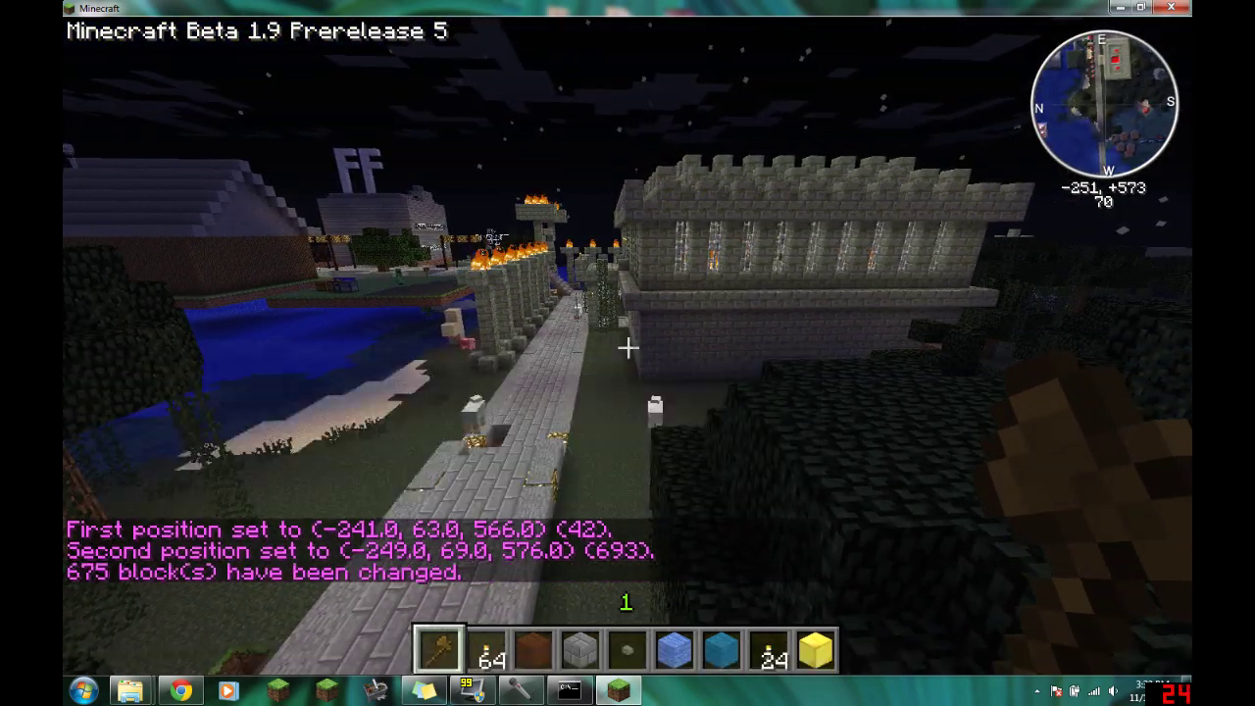
pyautogui.press('w')
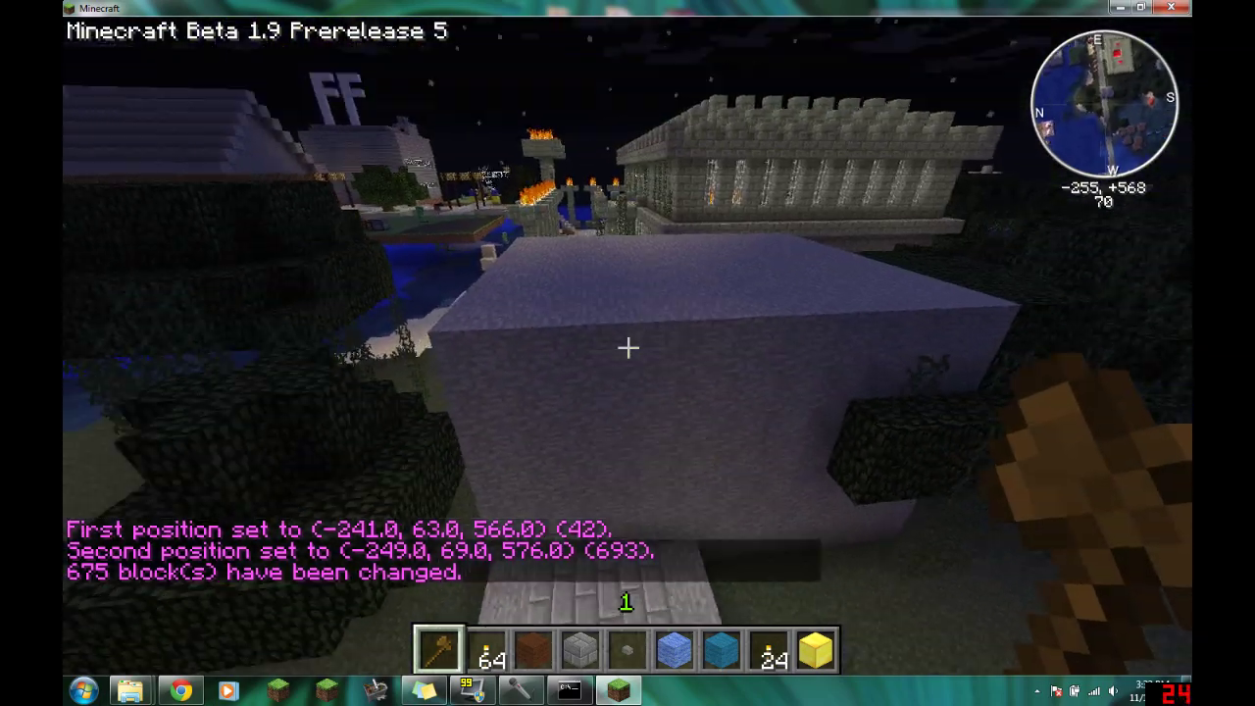
pyautogui.press('w')
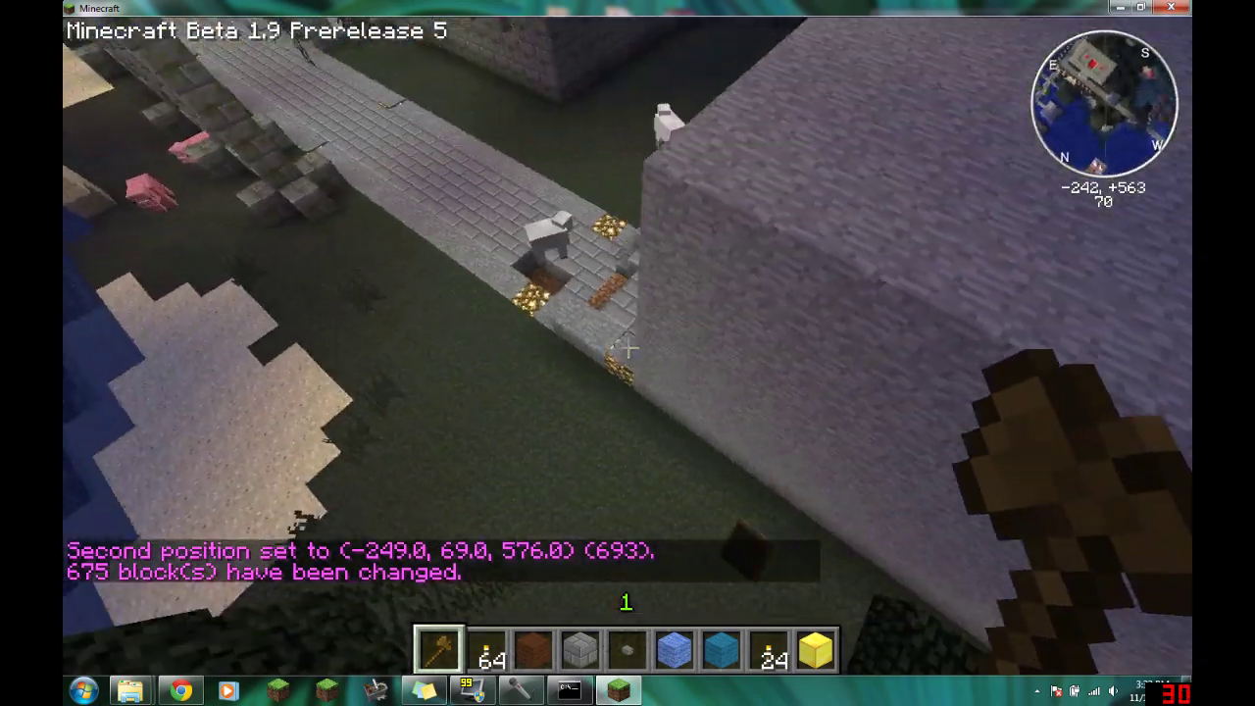
pyautogui.press('w')
pyautogui.press('space')
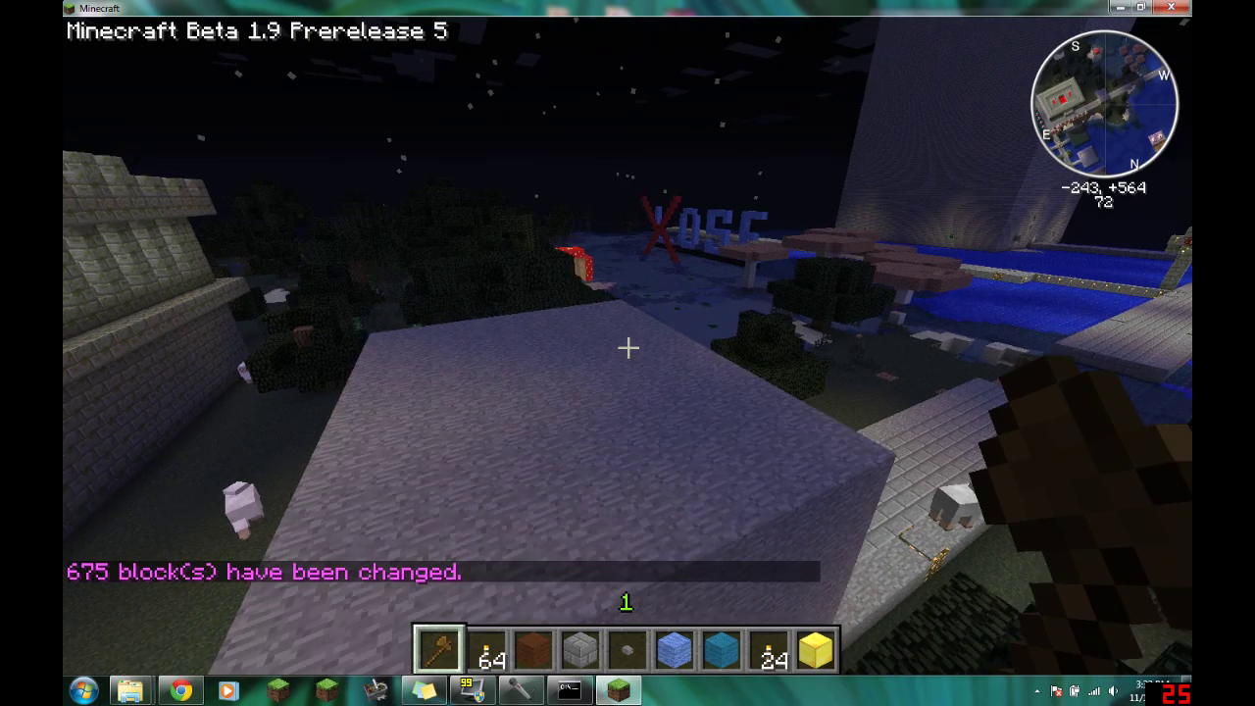
# Select the stone block's interior with the wand, setting position 1 at (-242, 69, 567) and digging down to set position 2 at (-248, 62, 575).
pyautogui.press('d')
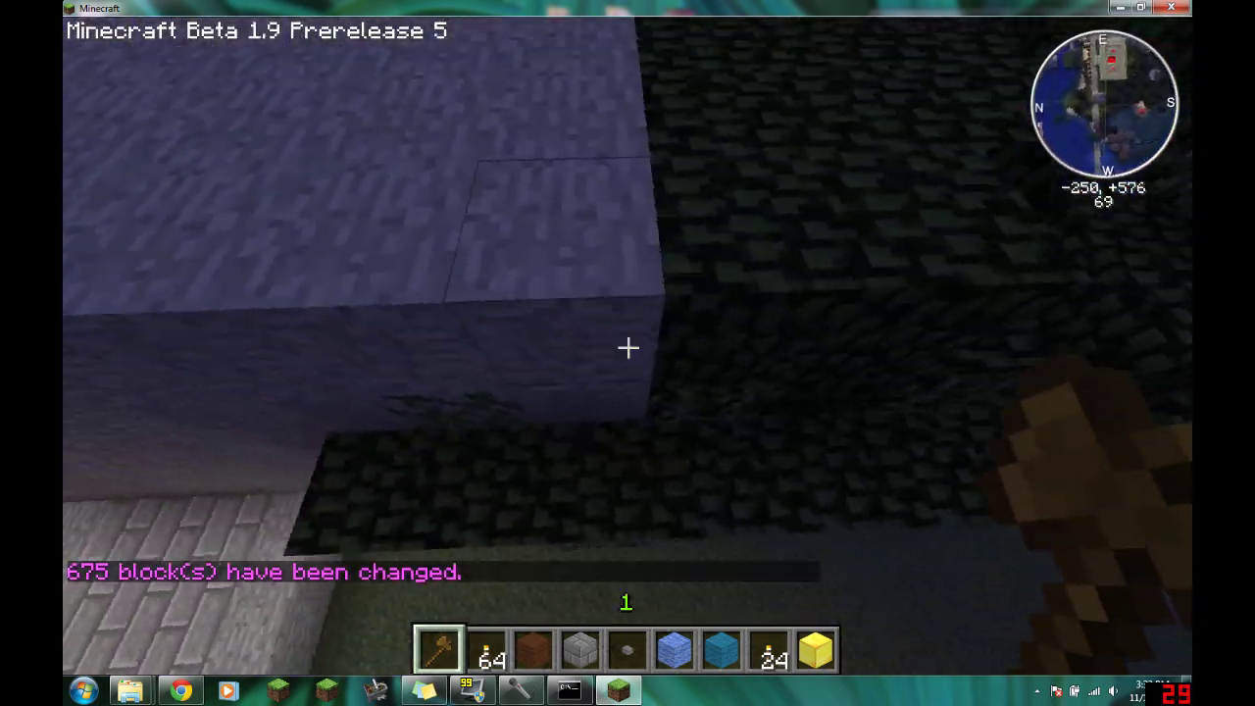
pyautogui.press('w')
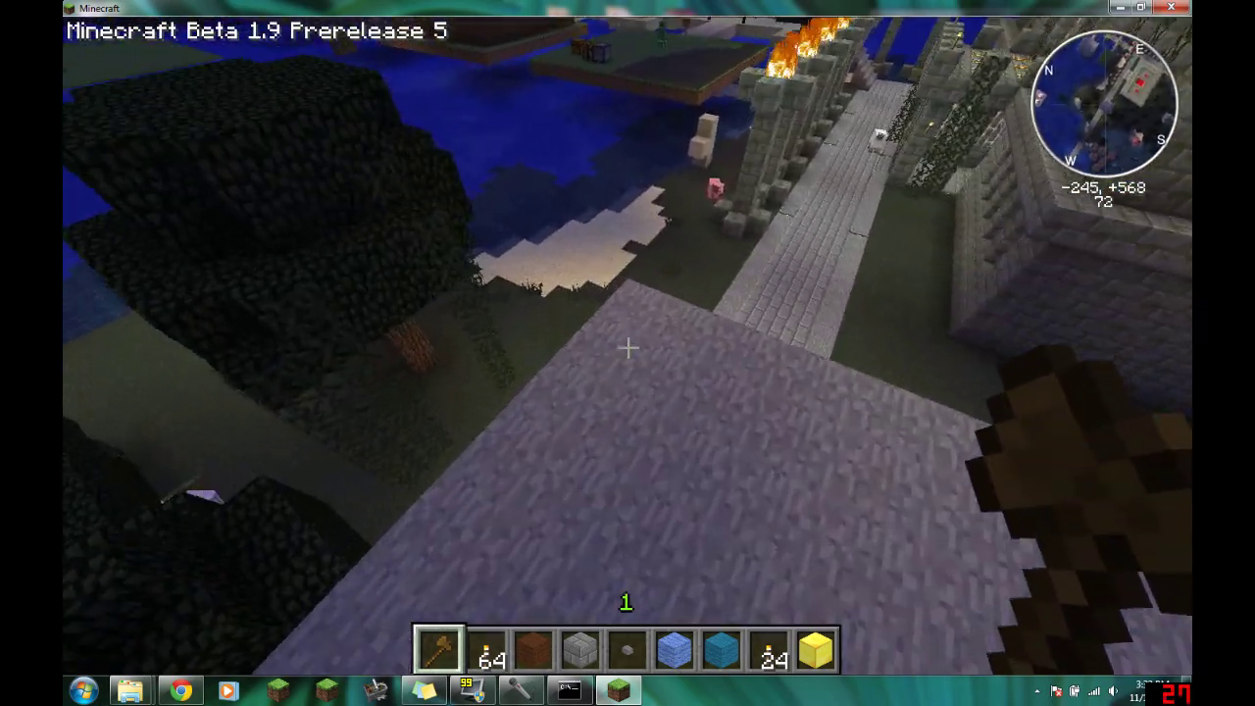
pyautogui.press('w')
pyautogui.click(628, 347)
pyautogui.press('4')
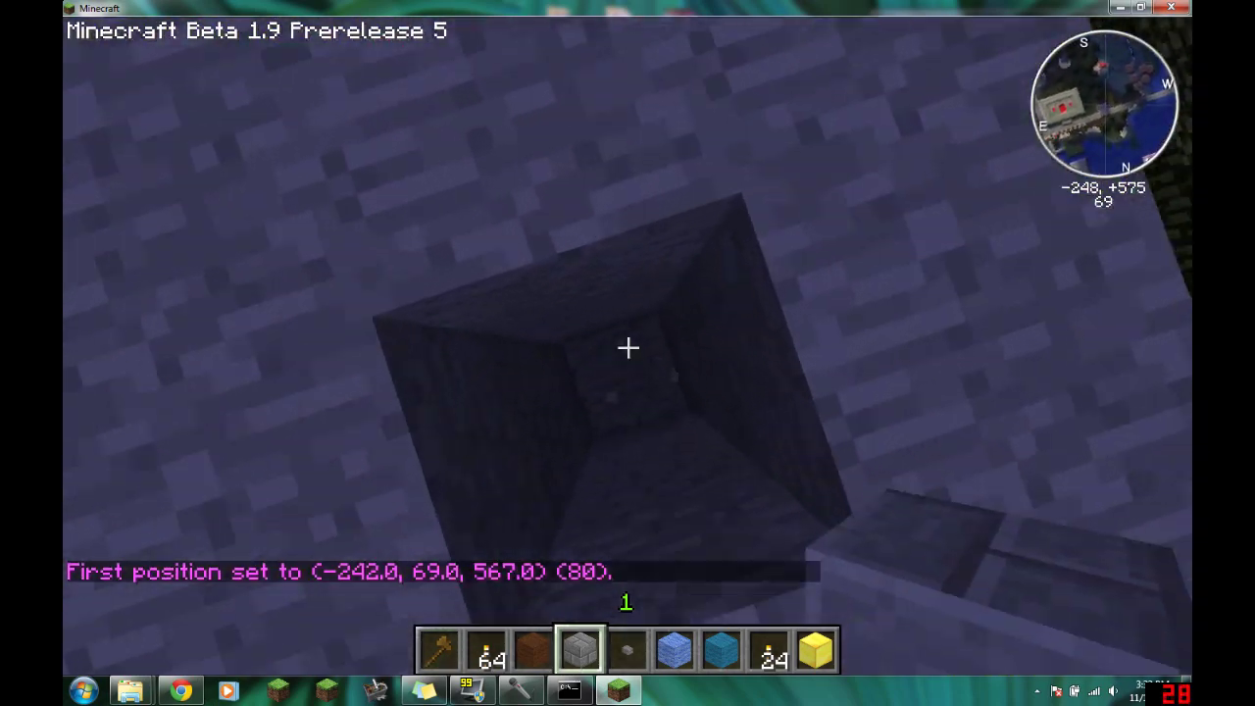
pyautogui.click(627, 347)
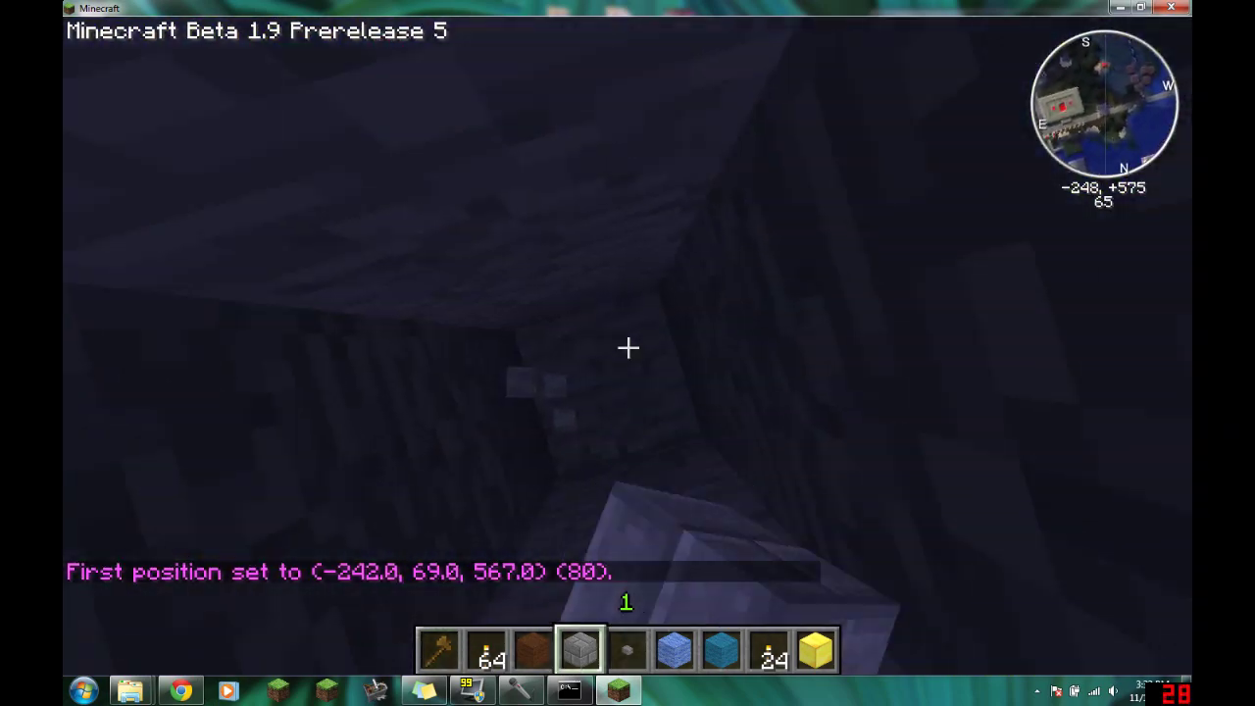
pyautogui.scroll(-1, 627, 347)
pyautogui.scroll(4, 628, 347)
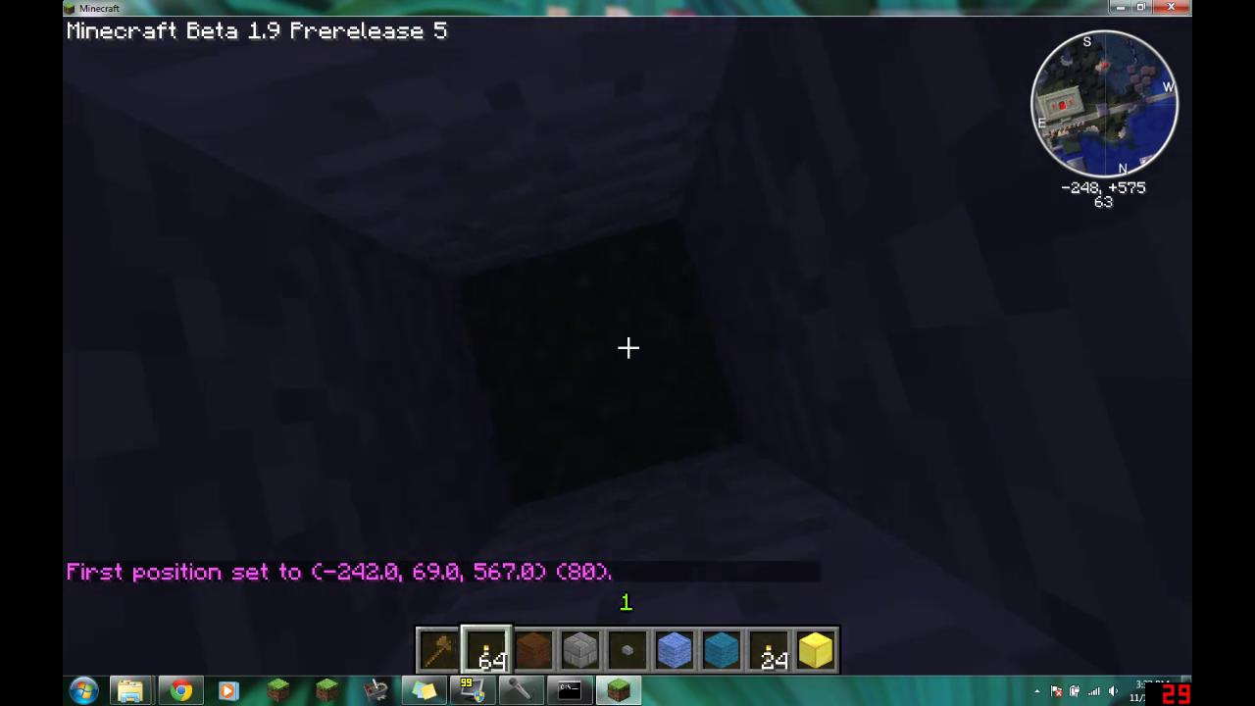
pyautogui.rightClick(627, 347)
# Hollow out the stone block by clearing the selected interior with //set 0, and view it from outside.
pyautogui.press('t')
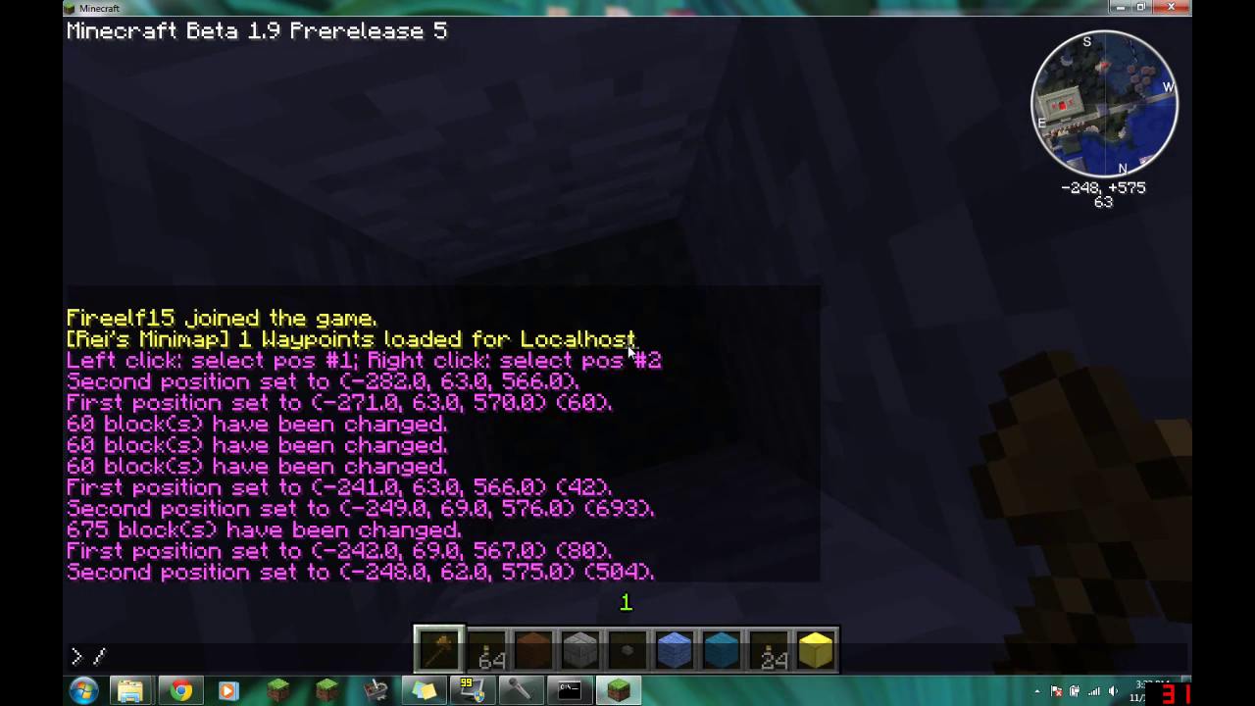
pyautogui.write('//set 0')
pyautogui.press('Return')
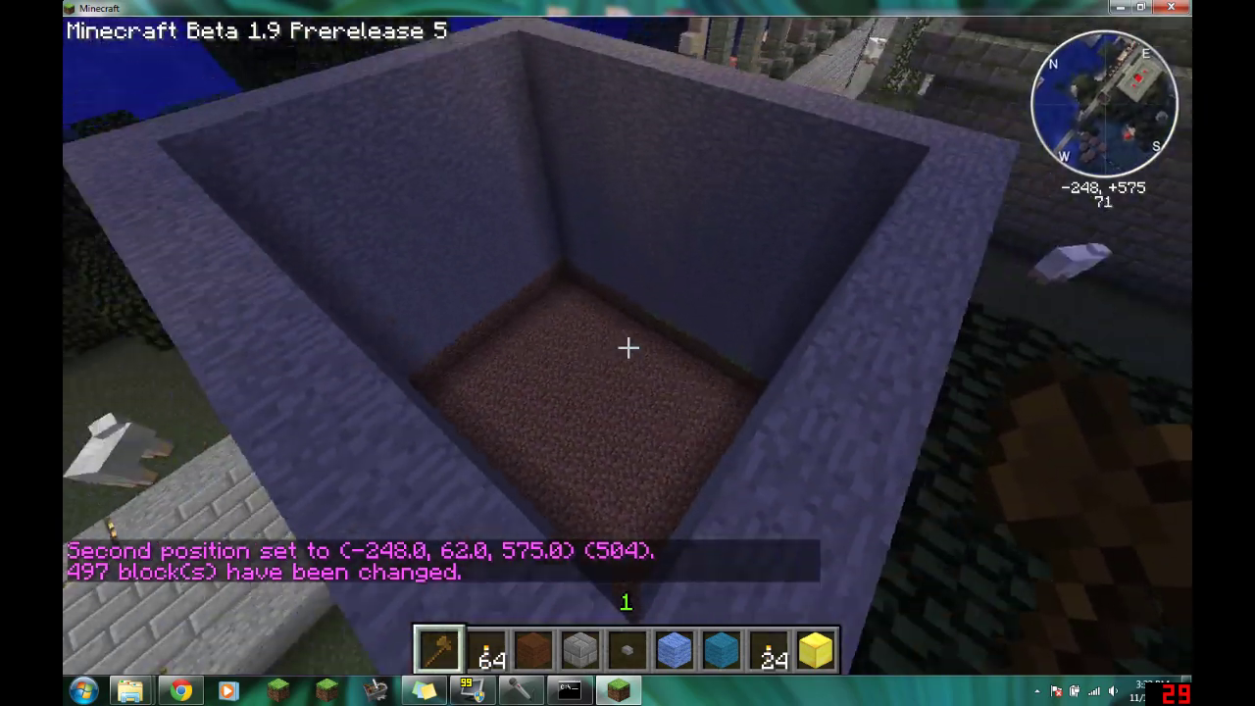
pyautogui.press('s')
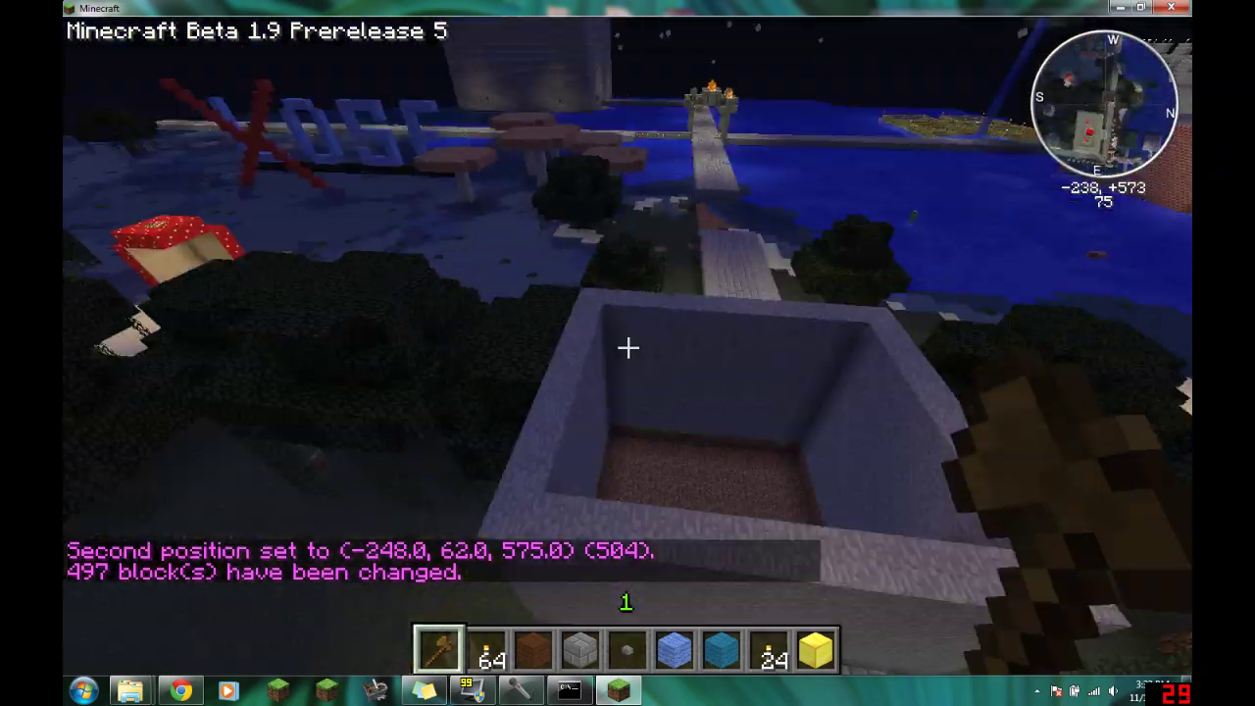
pyautogui.press('shift')
pyautogui.press('shift')
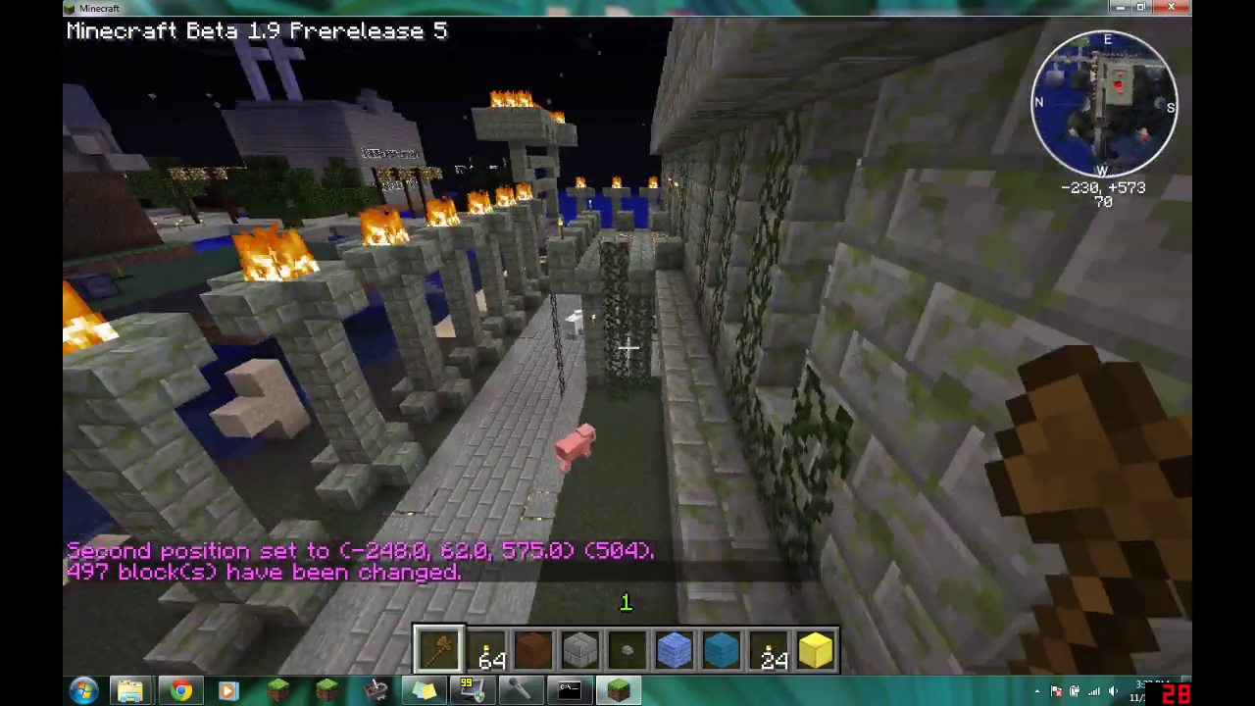
# Select a path section beside the large building with the wand, setting position 1 at (-234, 62, 566) and position 2 at (-224, 62, 570).
pyautogui.press('s')
pyautogui.press('w')
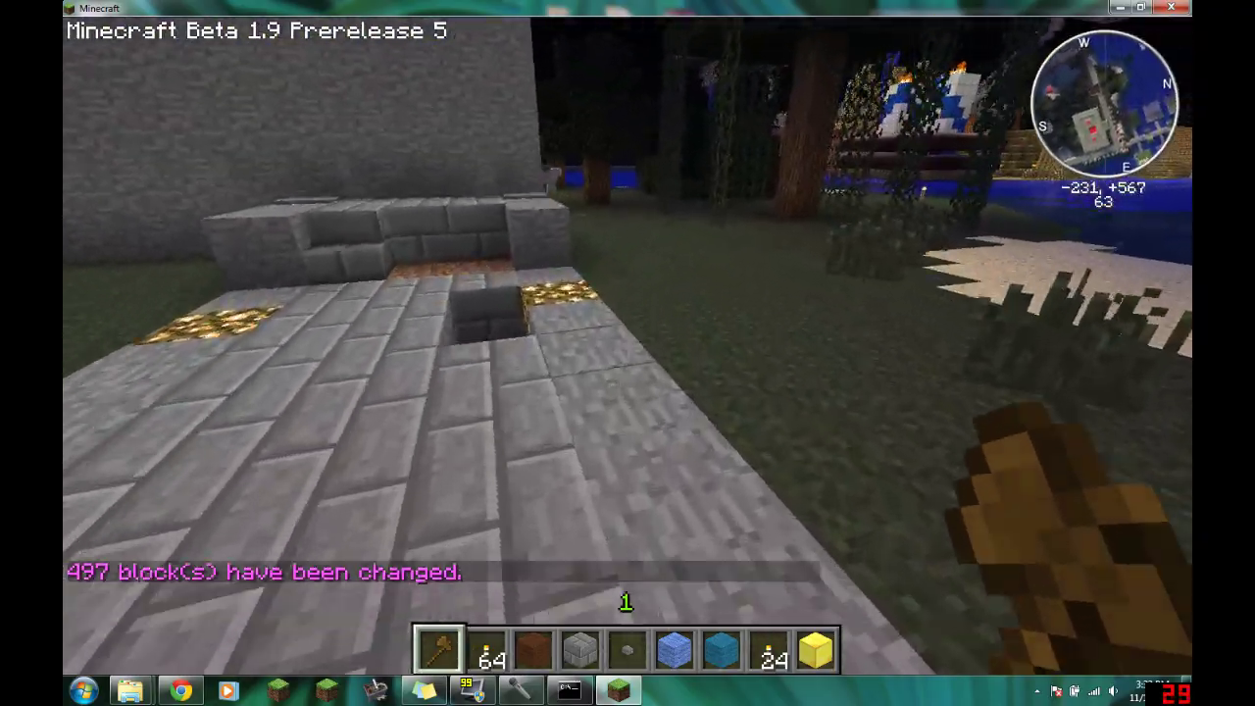
pyautogui.click(628, 353)
pyautogui.press('w')
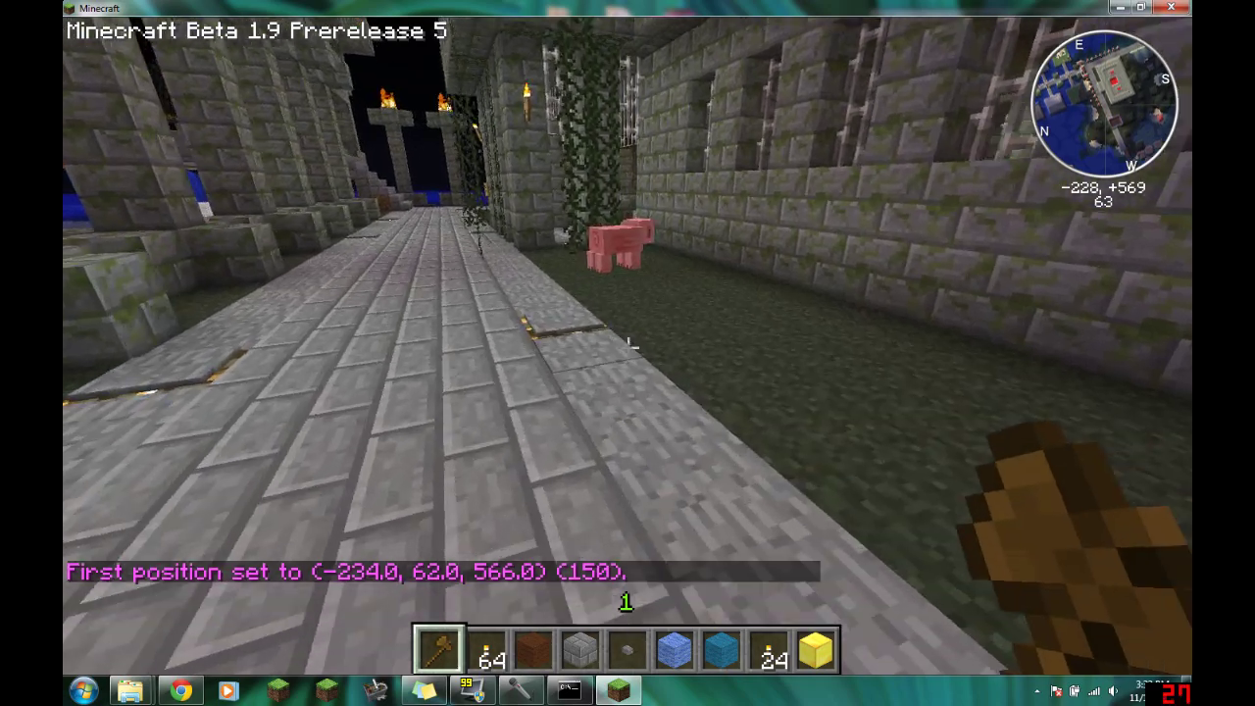
pyautogui.rightClick(628, 353)
# Replace the selected path section with grass using the //set command, and move off over the shore.
pyautogui.press('t')
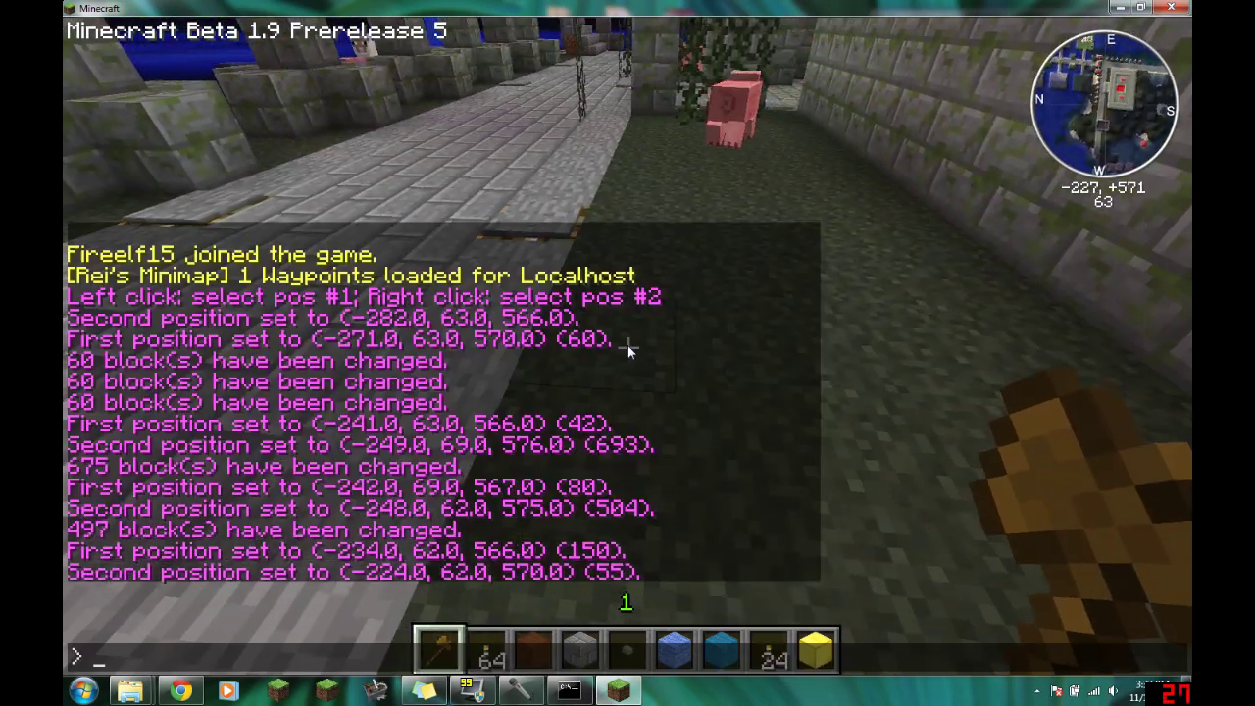
pyautogui.press('Return')
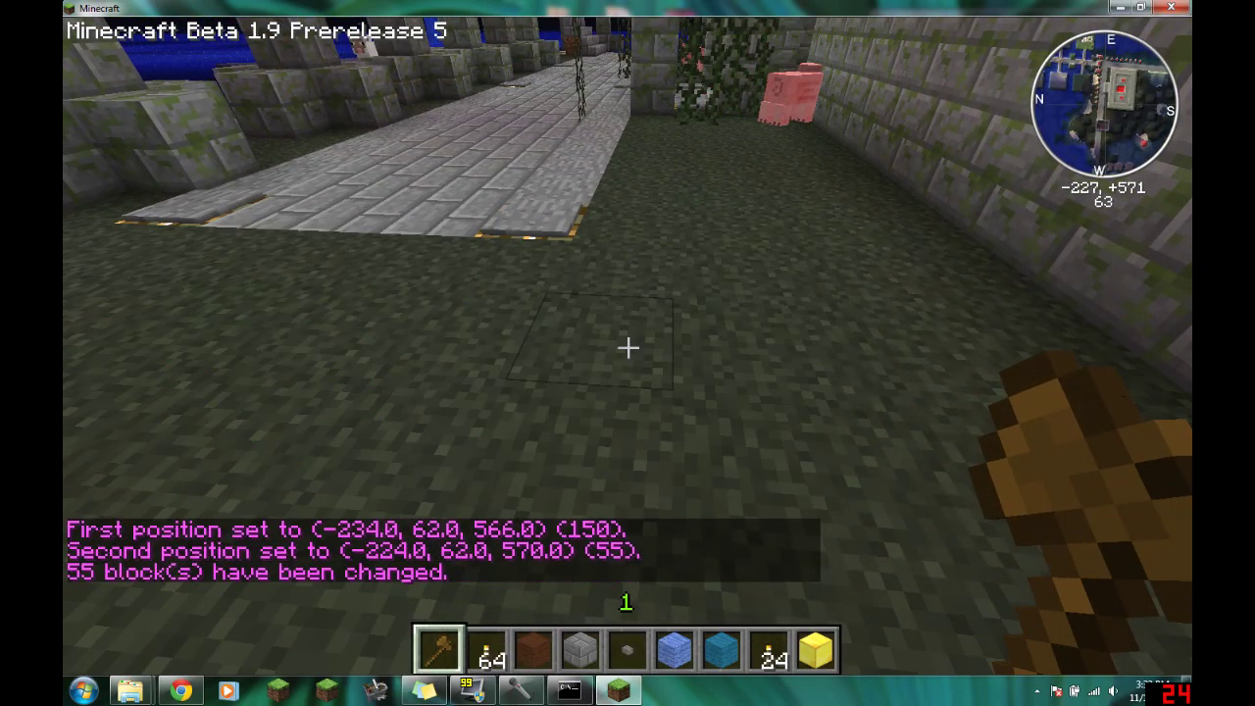
pyautogui.press('w')
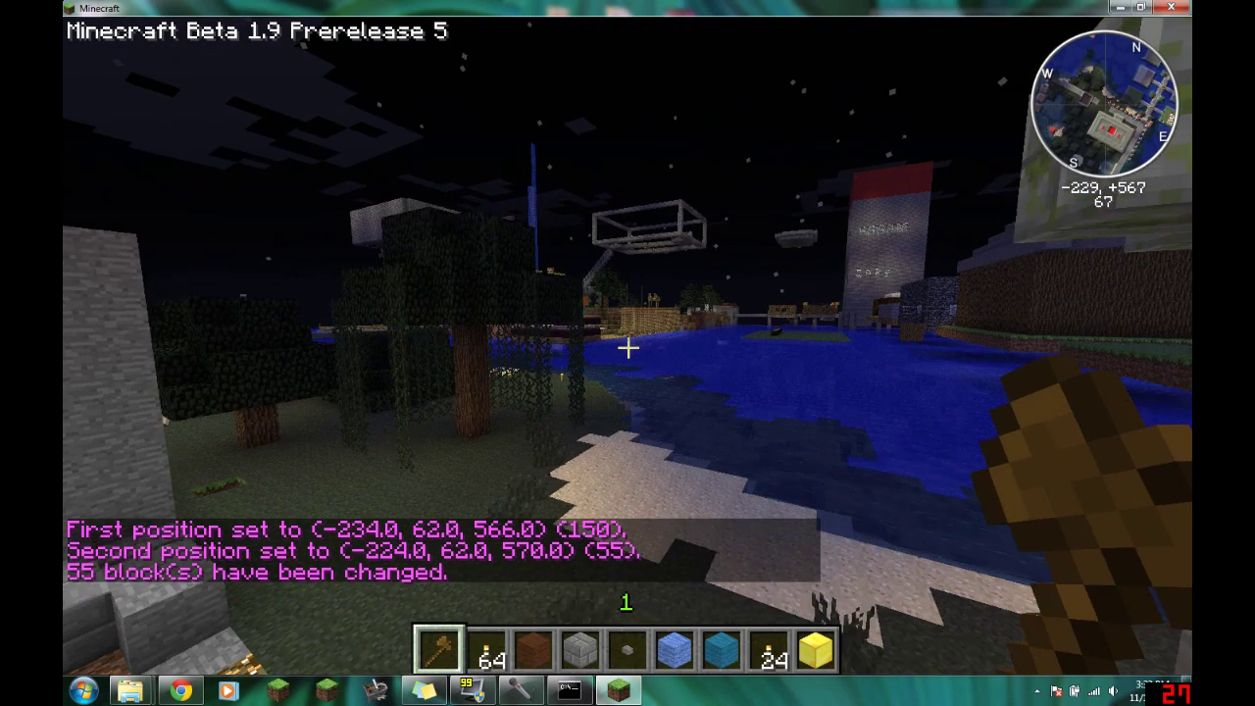
# Undo the last three region edits, from the grass replacement back to the stone block fill, by running //undo three times.
pyautogui.press('t')
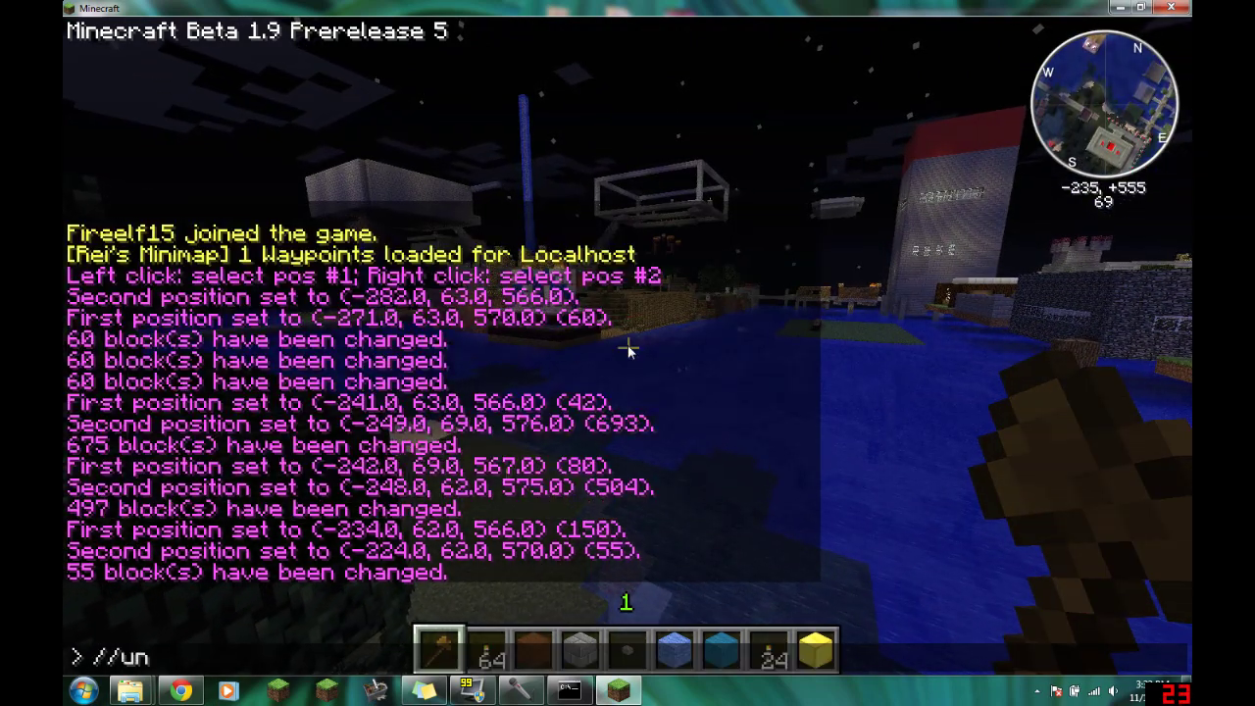
pyautogui.press('Return')
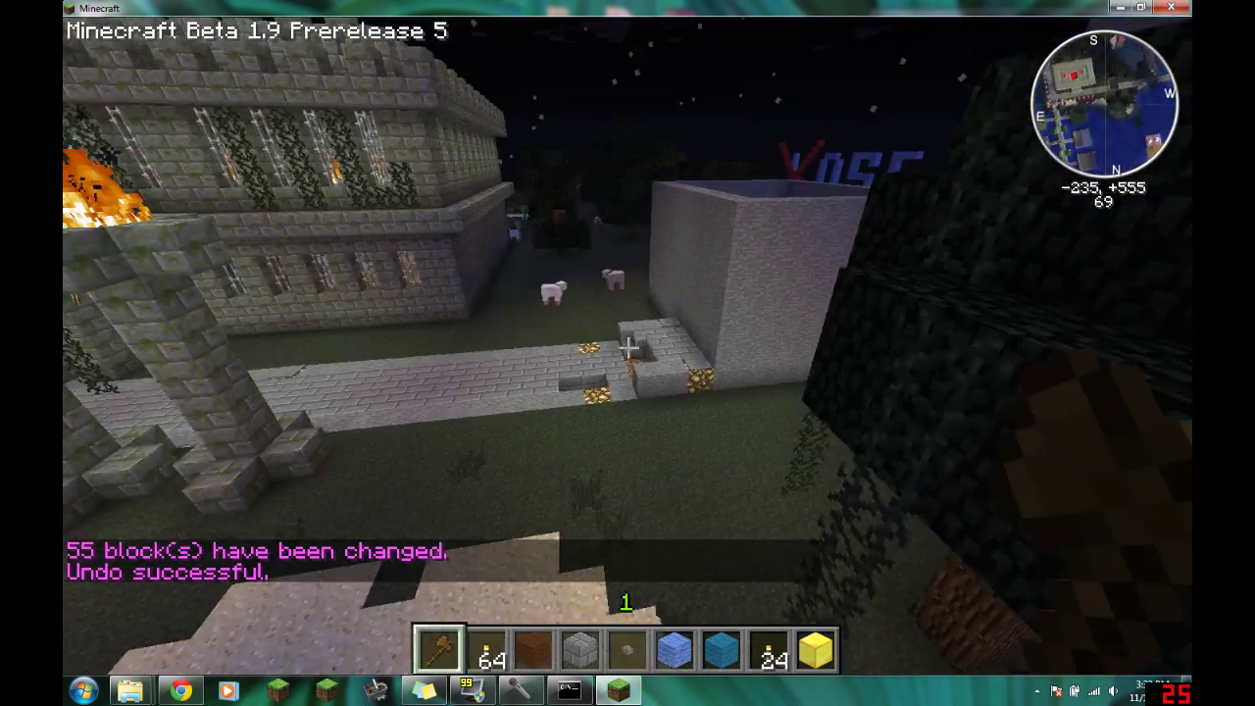
pyautogui.press('t')
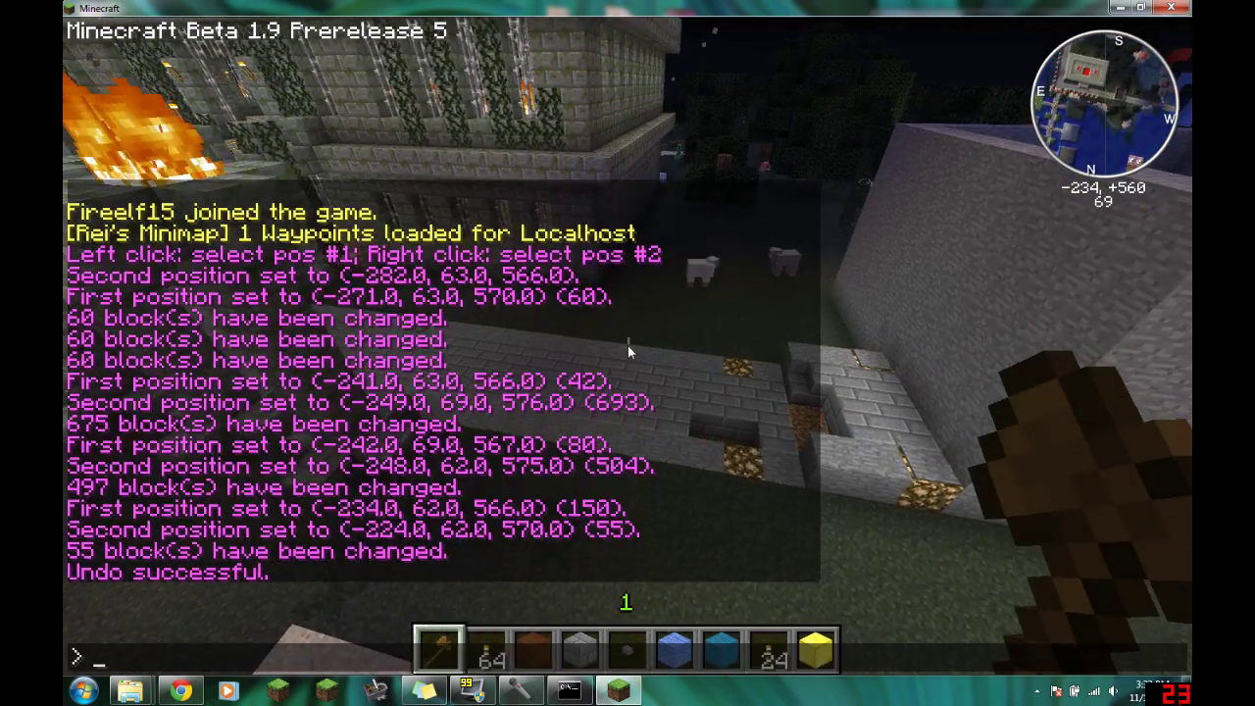
pyautogui.write('/u')
pyautogui.press('BackSpace')
pyautogui.write('/undo')
pyautogui.press('Return')
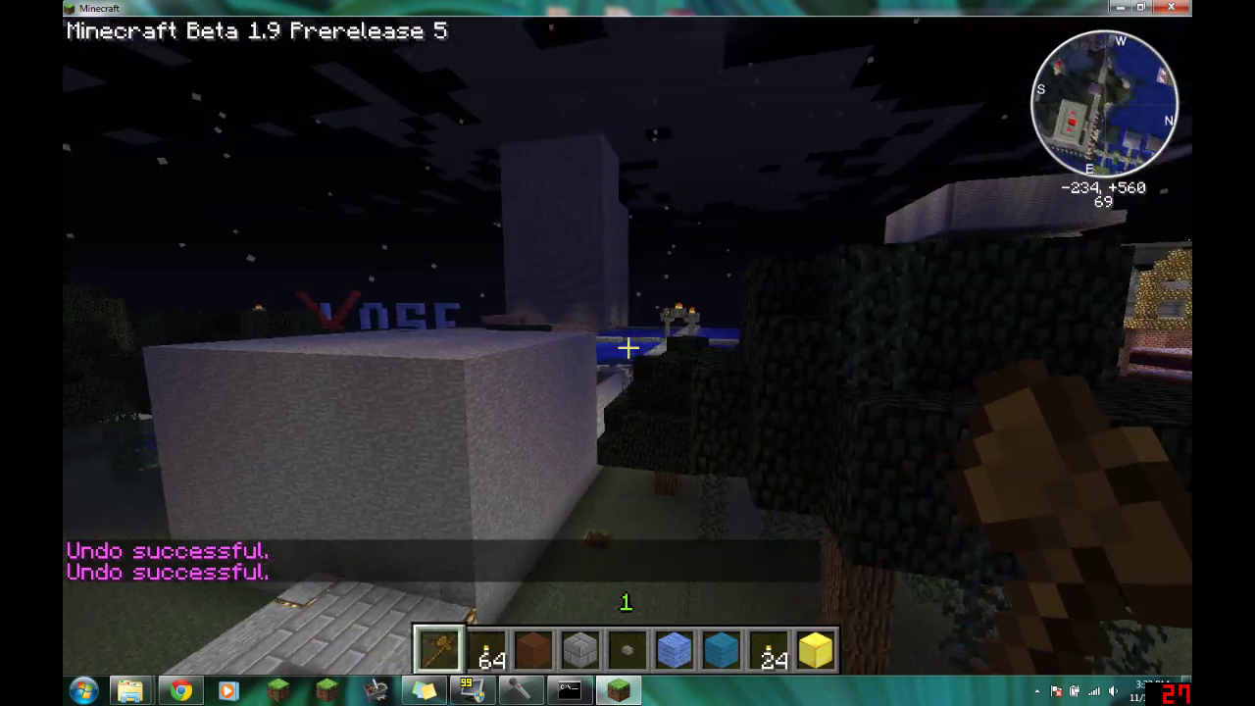
pyautogui.write('t//und')
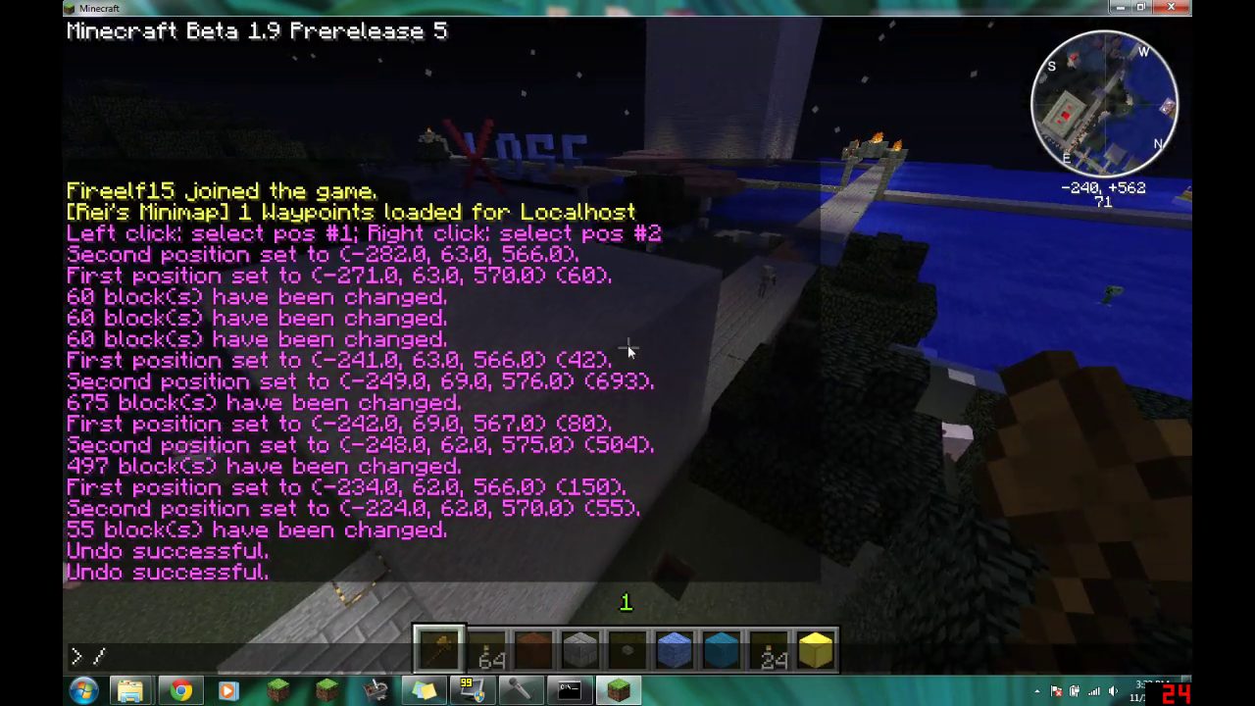
pyautogui.write('o')
pyautogui.press('Return')
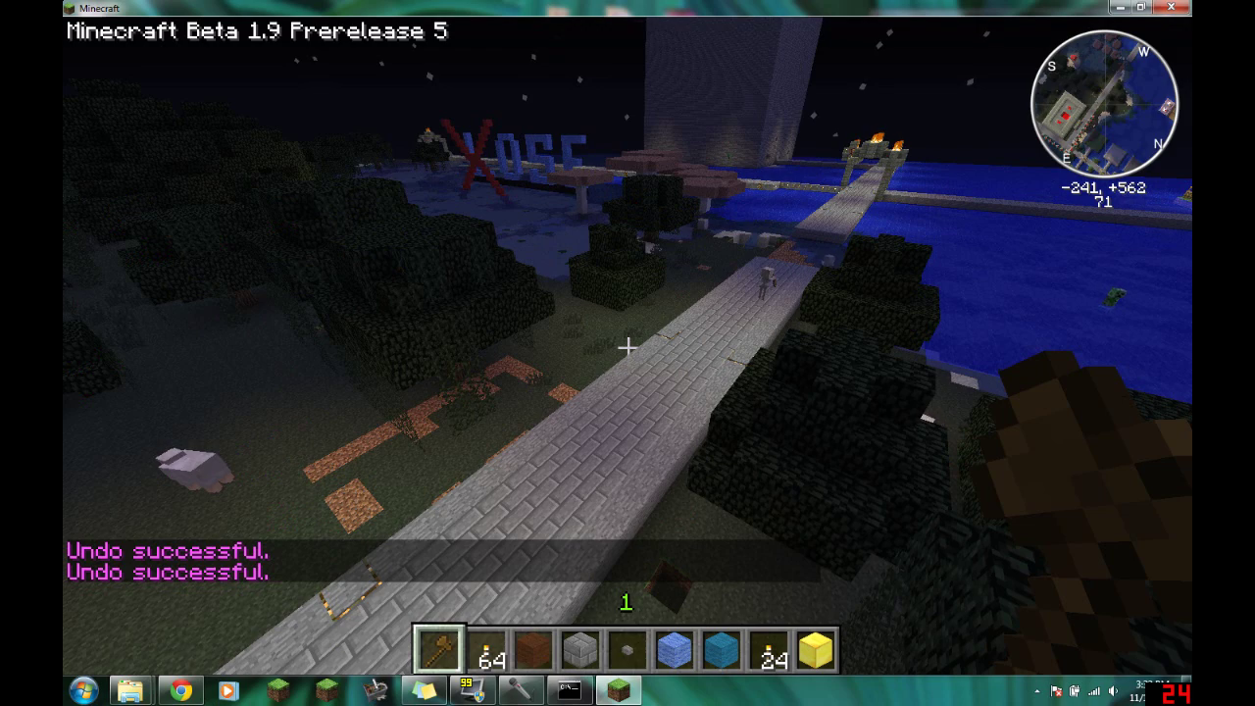
pyautogui.write('t//undo')
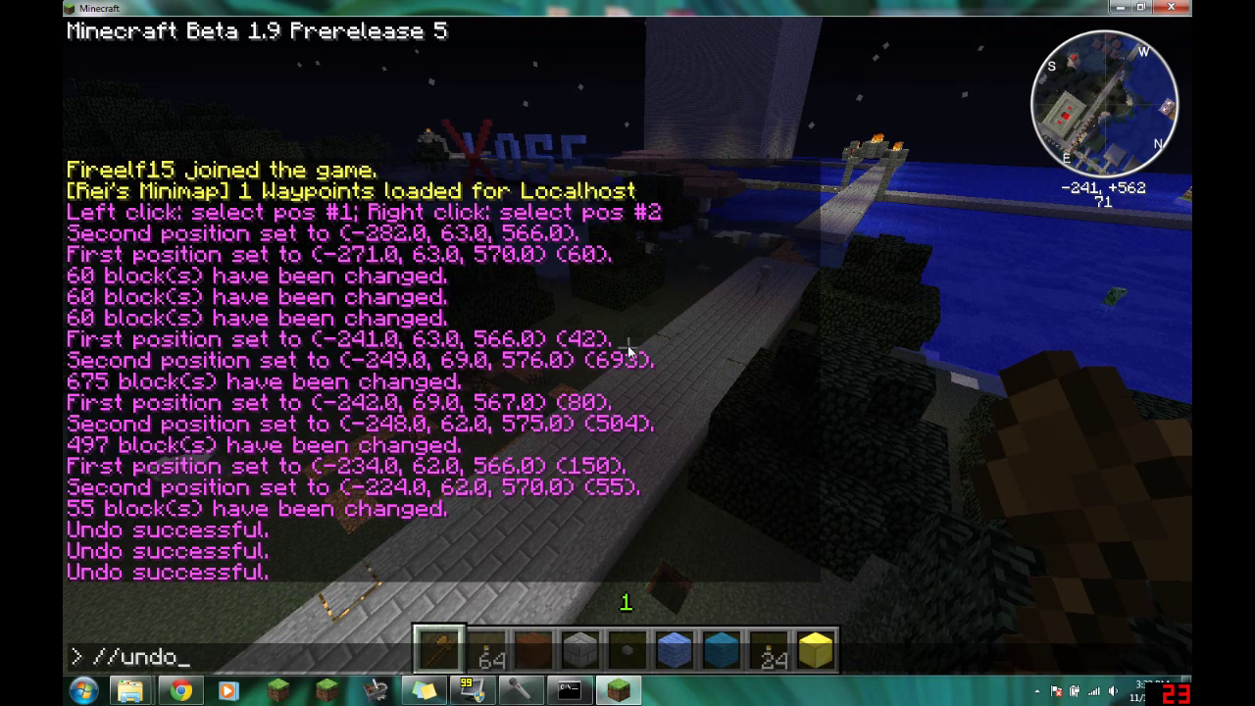
# Undo the three earlier //set replacements on the far path section by running //undo three more times.
pyautogui.press('Return')
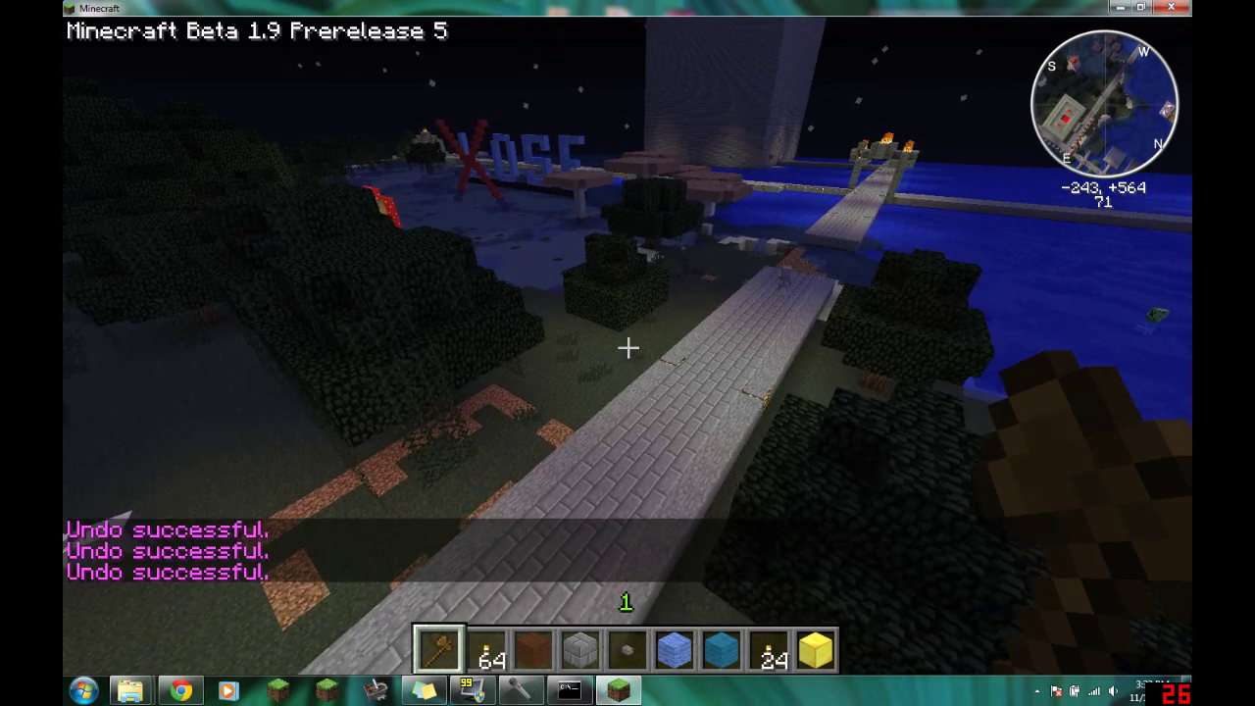
pyautogui.press('t')
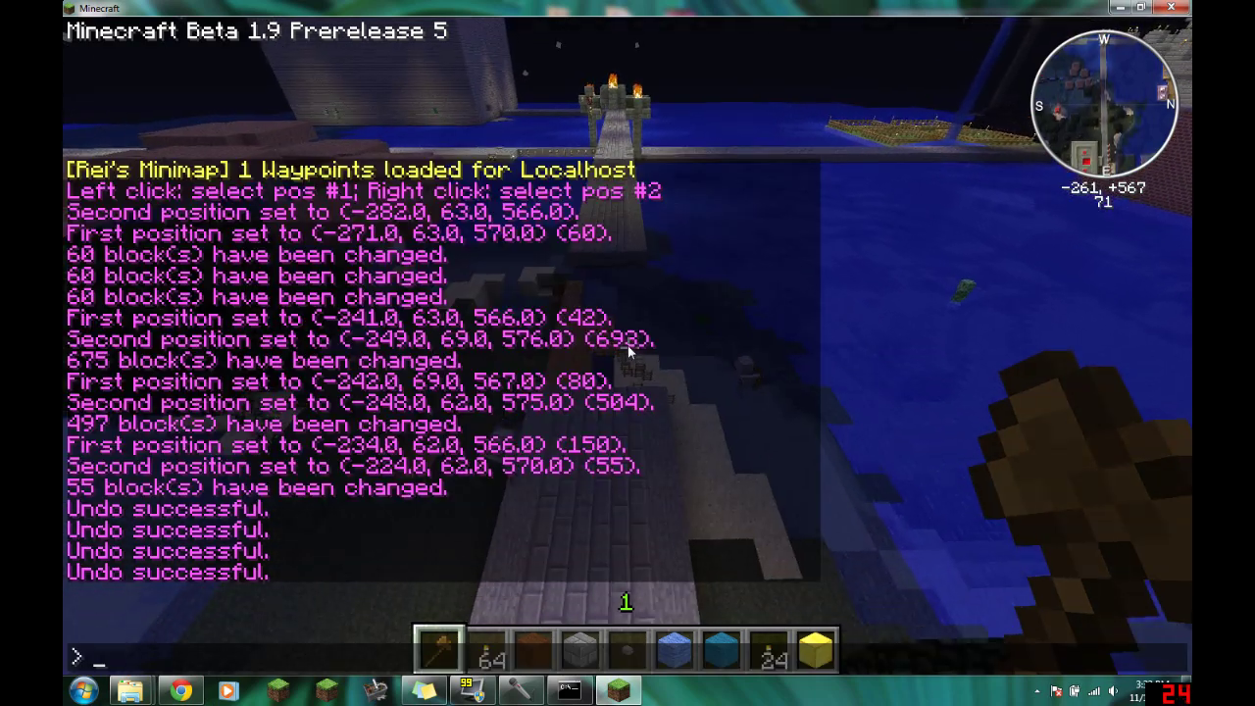
pyautogui.write('//undo')
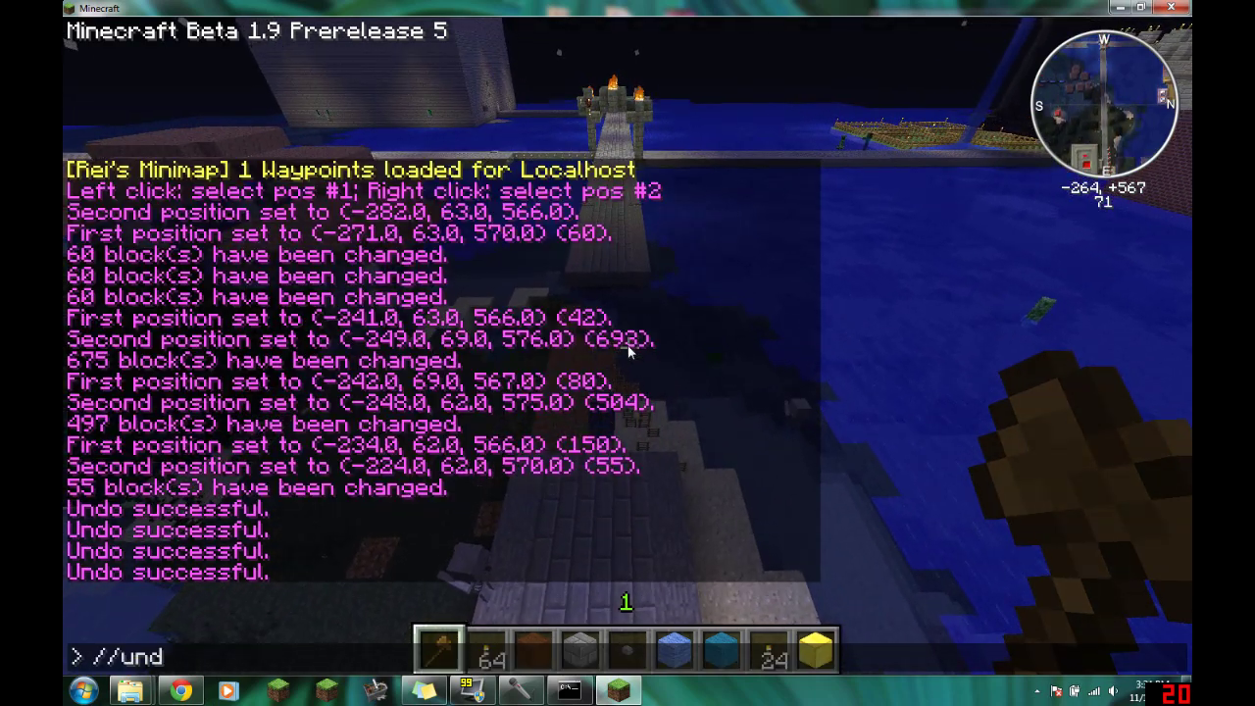
pyautogui.press('Return')
pyautogui.write('t//undo')
pyautogui.press('Return')
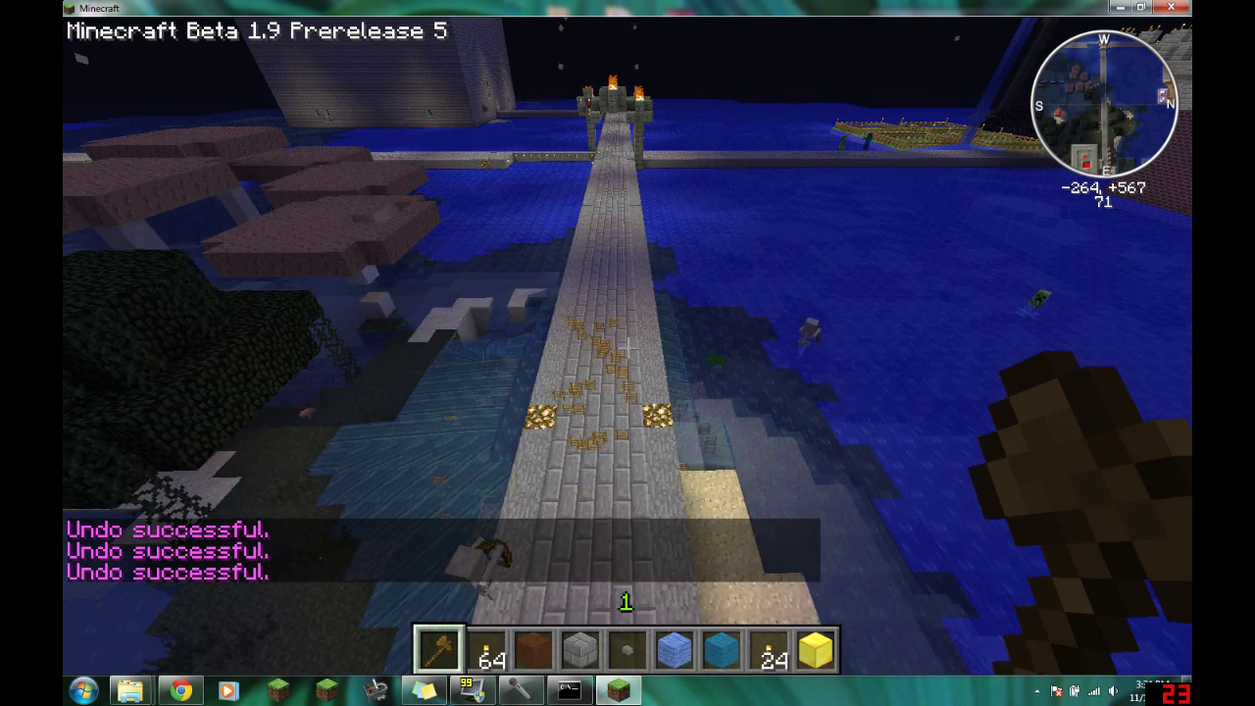